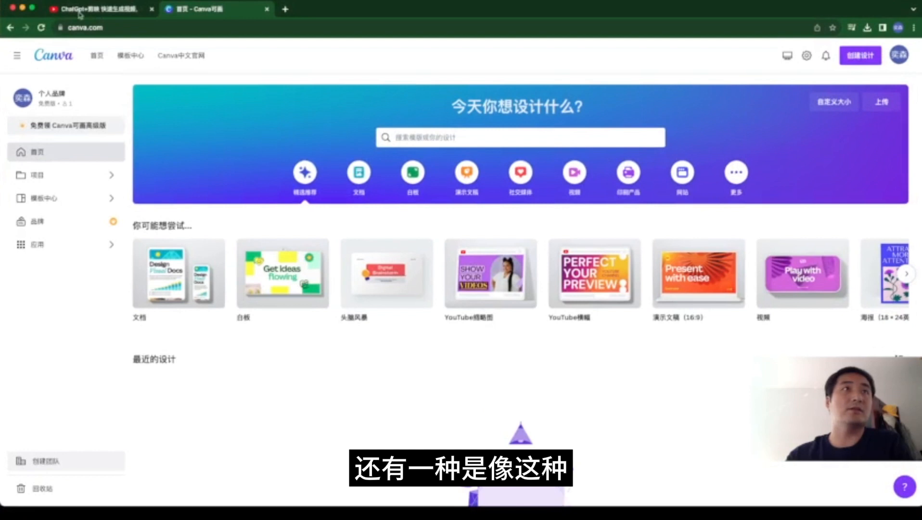
# Switch to the YouTube video page and examine the subscribe button shown in the video's corner.
pyautogui.click(75, 9)
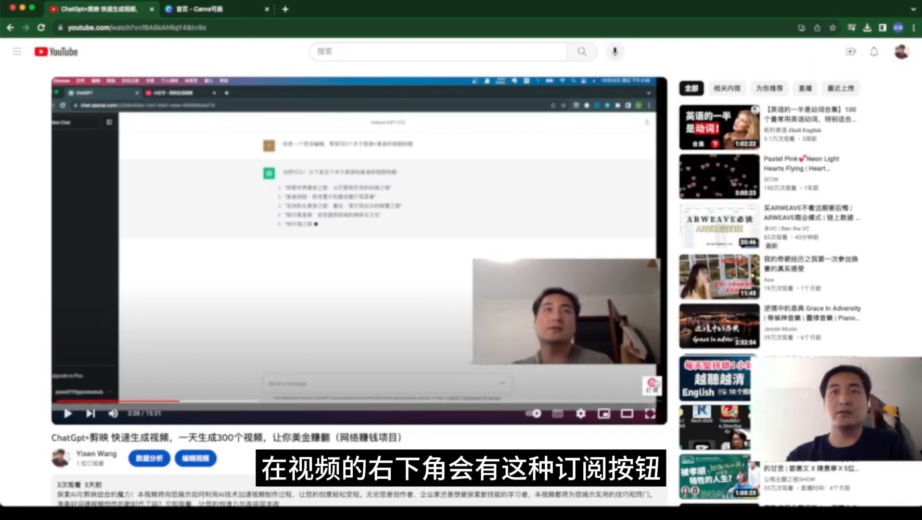
pyautogui.moveTo(654, 393)
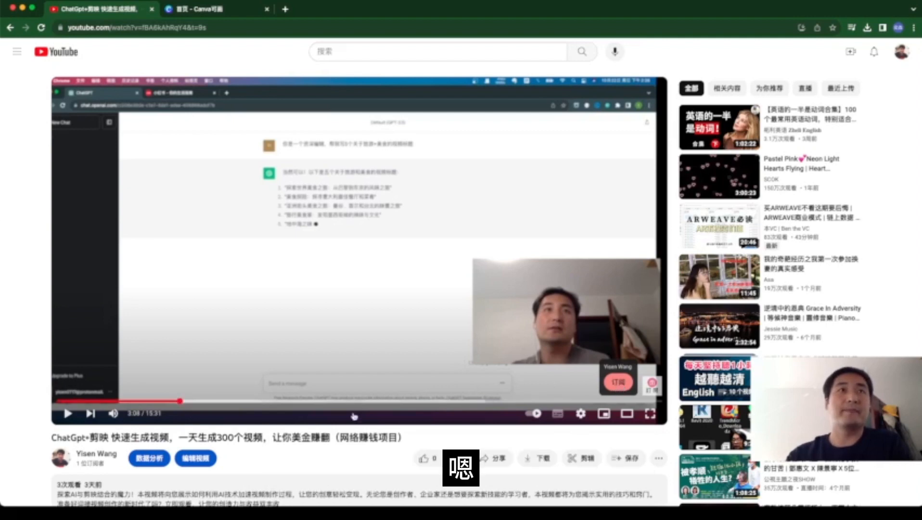
pyautogui.hotkey('ctrl', 'Up')
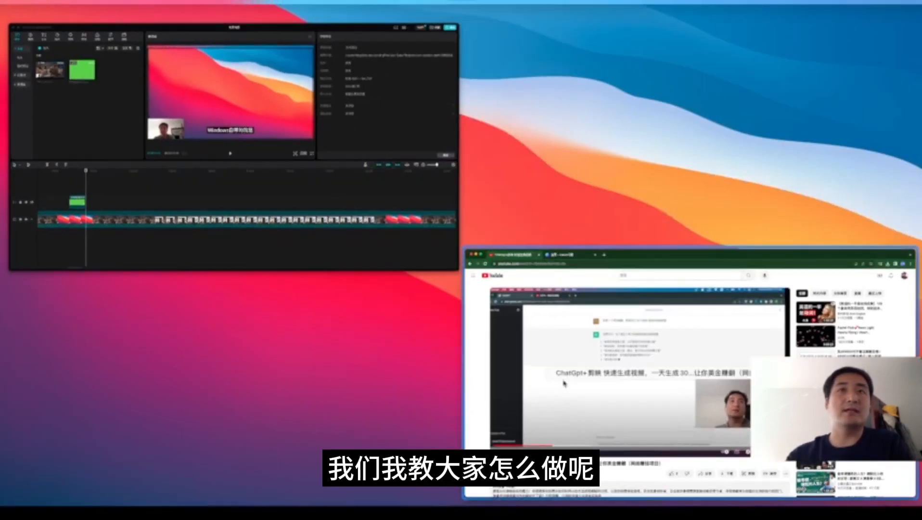
pyautogui.click(563, 383)
# Switch to Canva and create a new custom-size design of 1024 × 768 pixels.
pyautogui.click(193, 10)
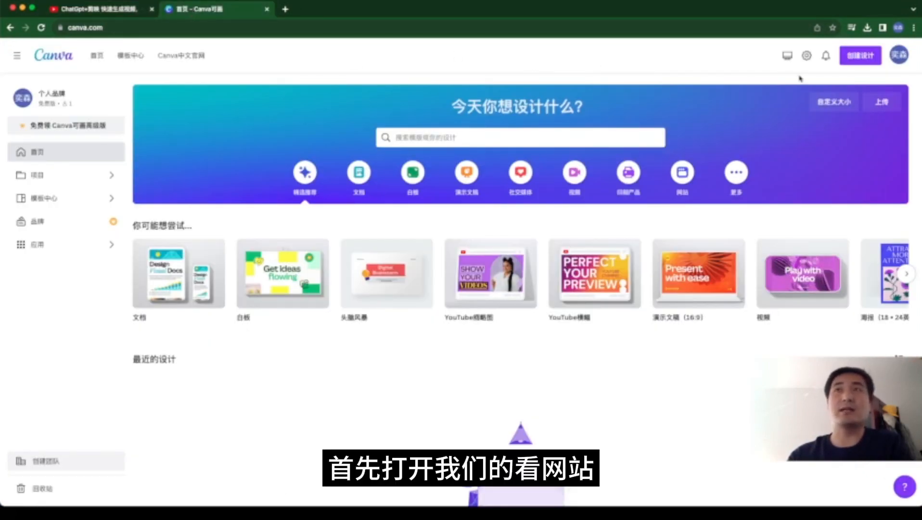
pyautogui.click(862, 58)
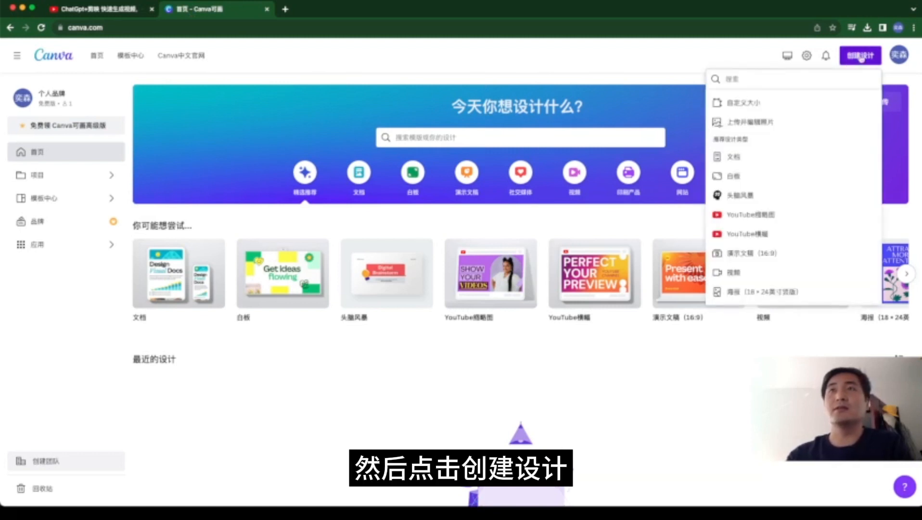
pyautogui.click(743, 103)
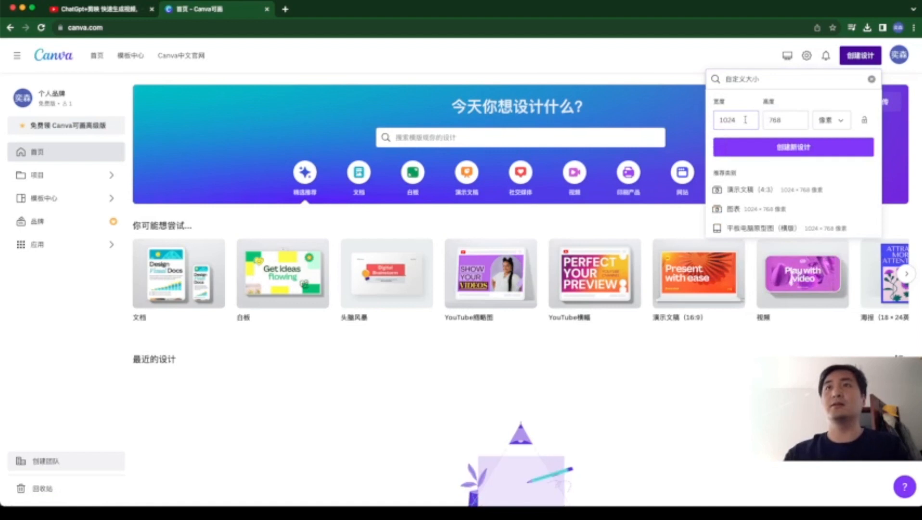
pyautogui.click(785, 147)
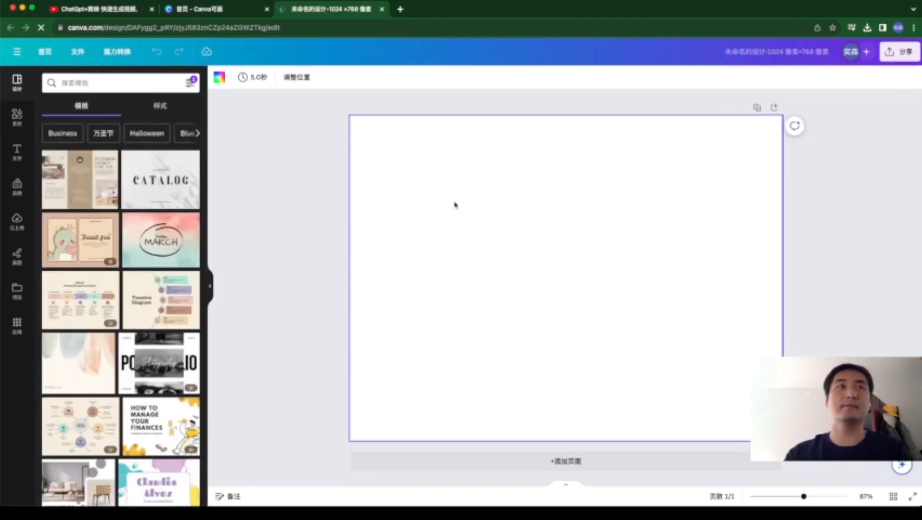
# Set the blank page's background colour to the solid green from the default colours.
pyautogui.click(220, 81)
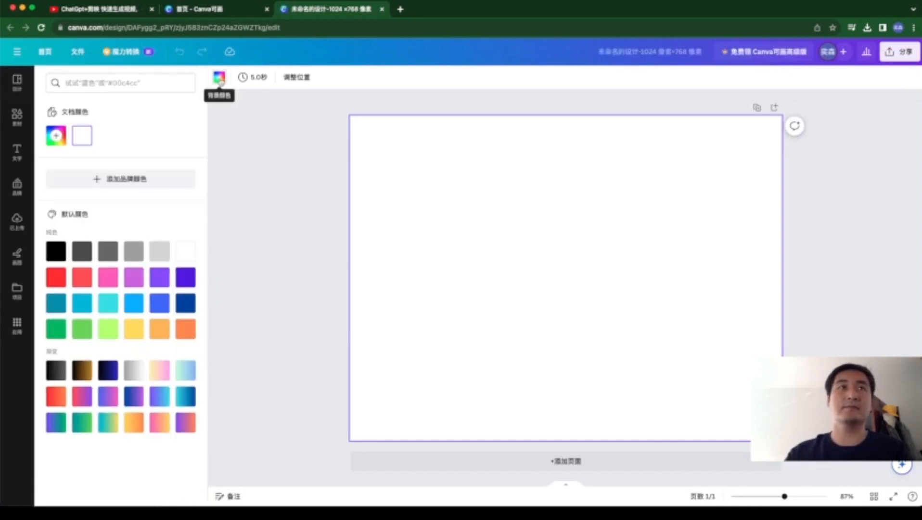
pyautogui.click(220, 78)
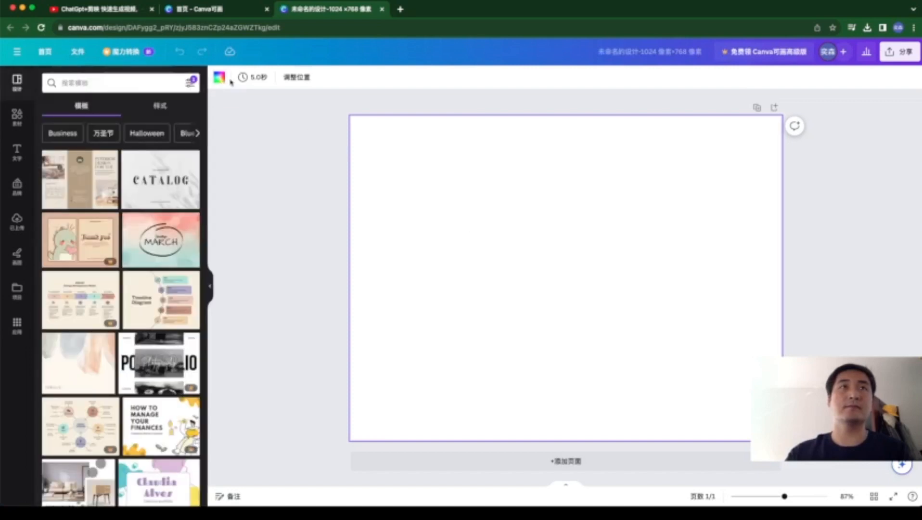
pyautogui.click(220, 78)
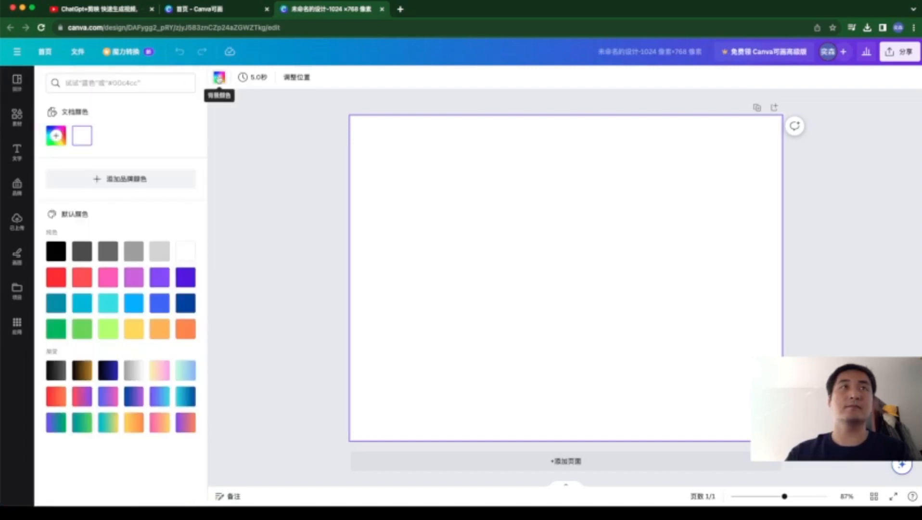
pyautogui.click(58, 332)
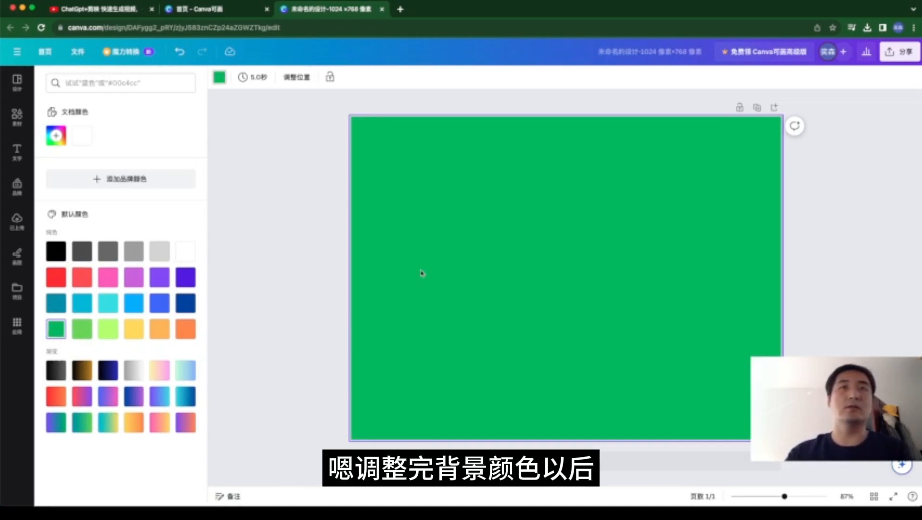
# Add a rounded square shape to the page and reshape it into a wide, flat button.
pyautogui.click(17, 117)
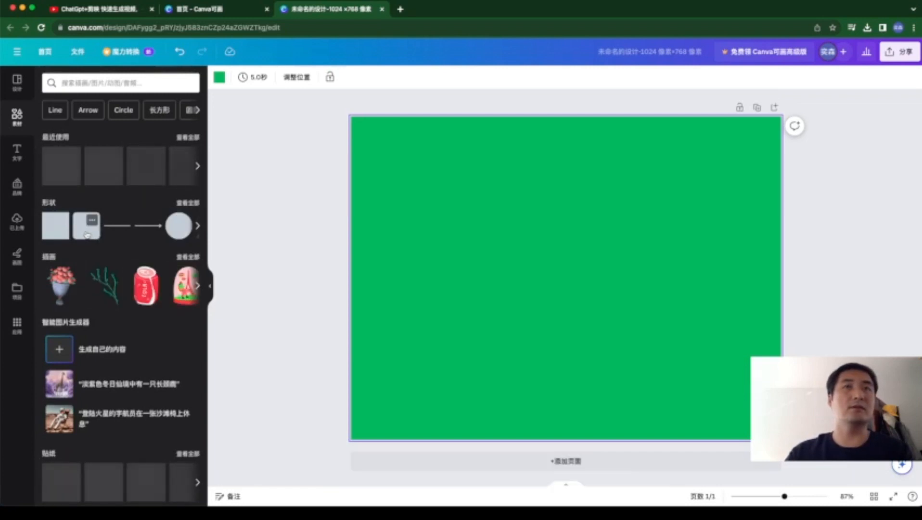
pyautogui.click(87, 226)
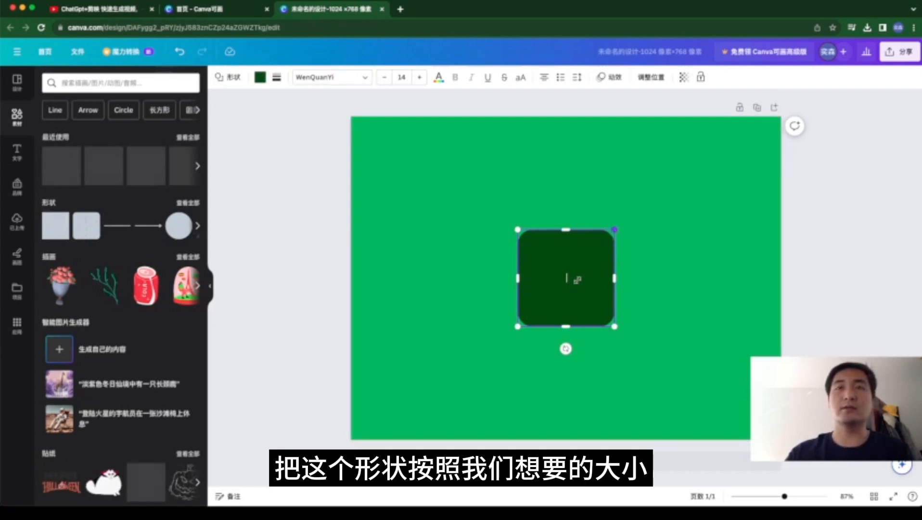
pyautogui.moveTo(615, 230); pyautogui.dragTo(580, 277)
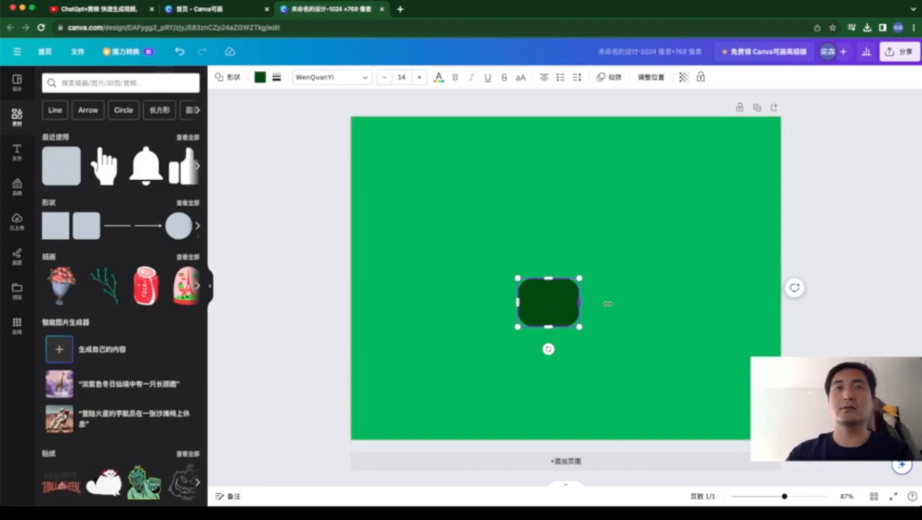
pyautogui.moveTo(579, 302); pyautogui.dragTo(624, 305)
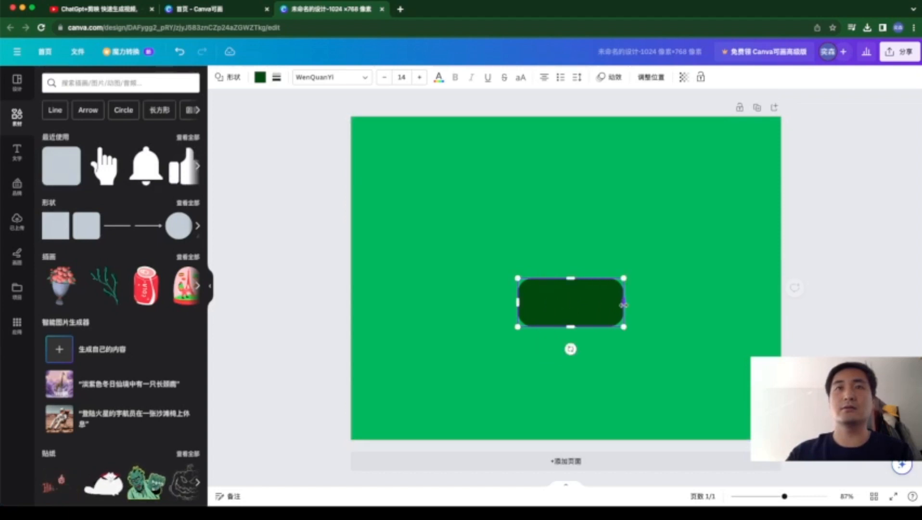
# Fill the rounded shape with solid red and widen it slightly.
pyautogui.click(260, 78)
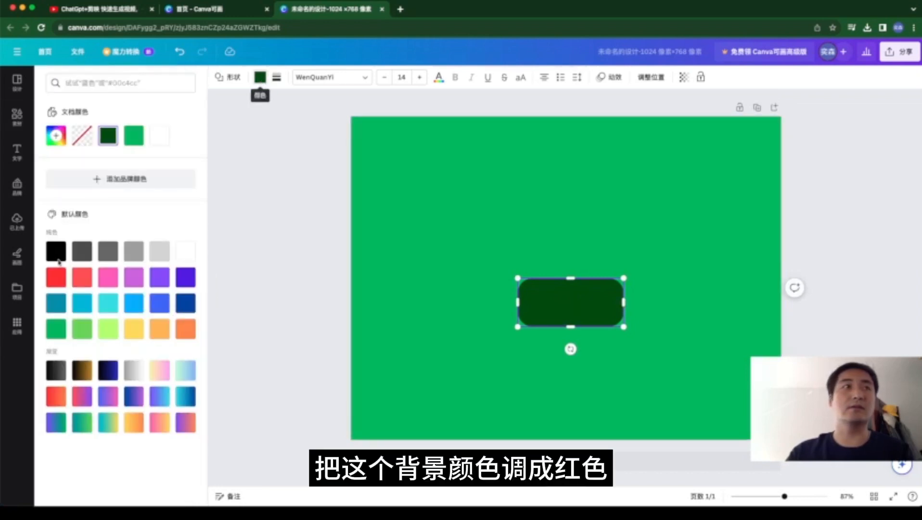
pyautogui.click(56, 277)
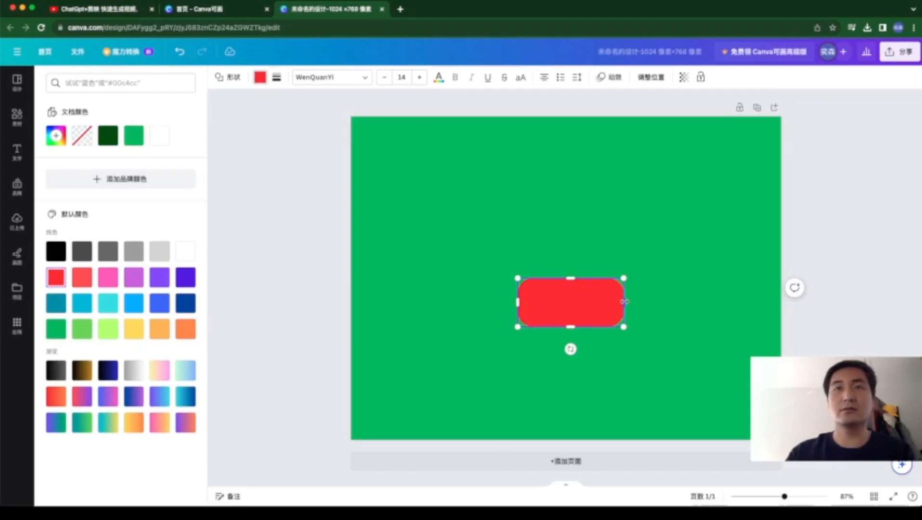
pyautogui.moveTo(625, 302); pyautogui.dragTo(631, 302)
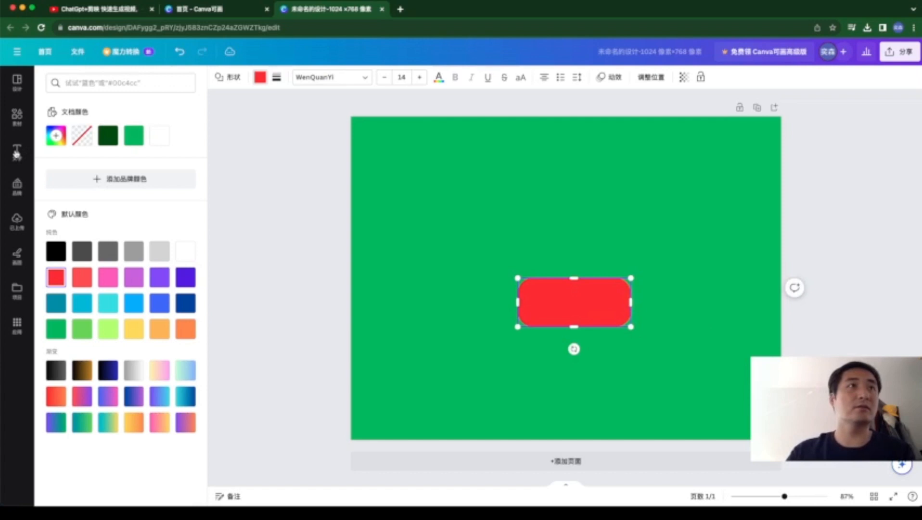
# Add a text box with the text SUBSCRIBE just below the red shape.
pyautogui.click(17, 152)
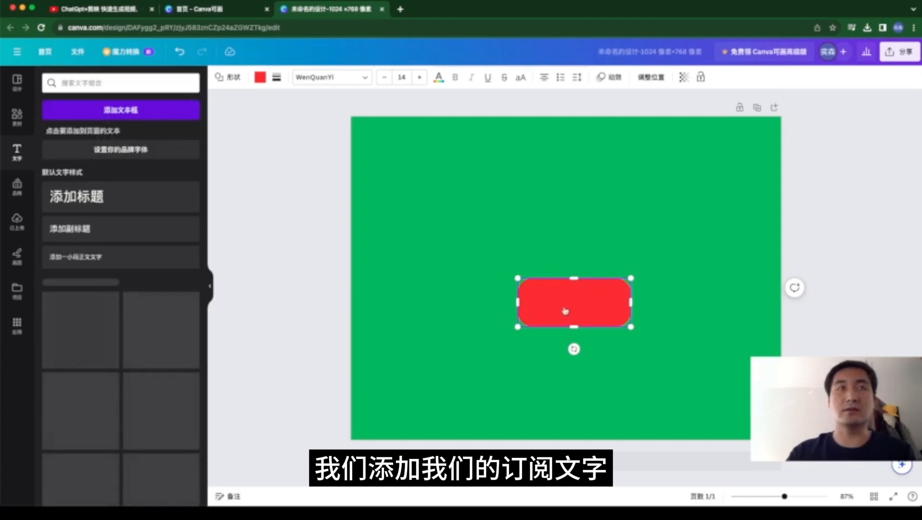
pyautogui.press('t')
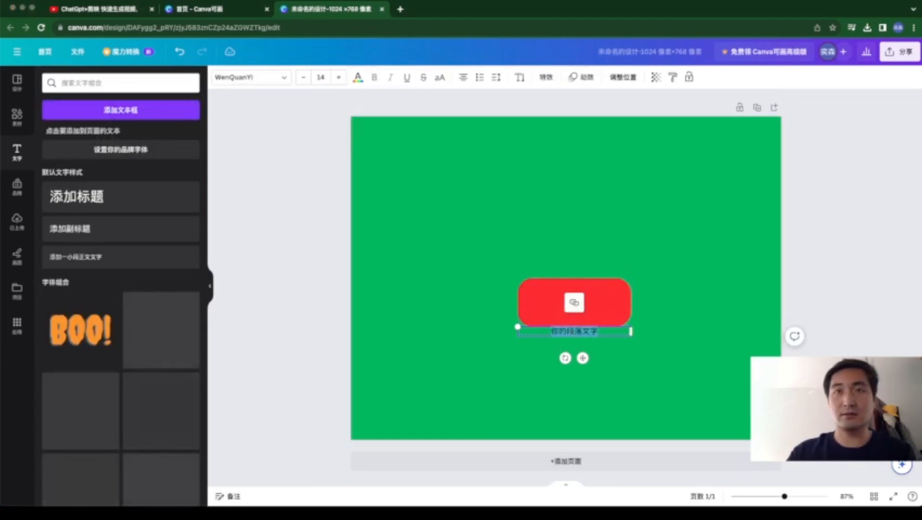
pyautogui.doubleClick(601, 334)
pyautogui.press('BackSpace')
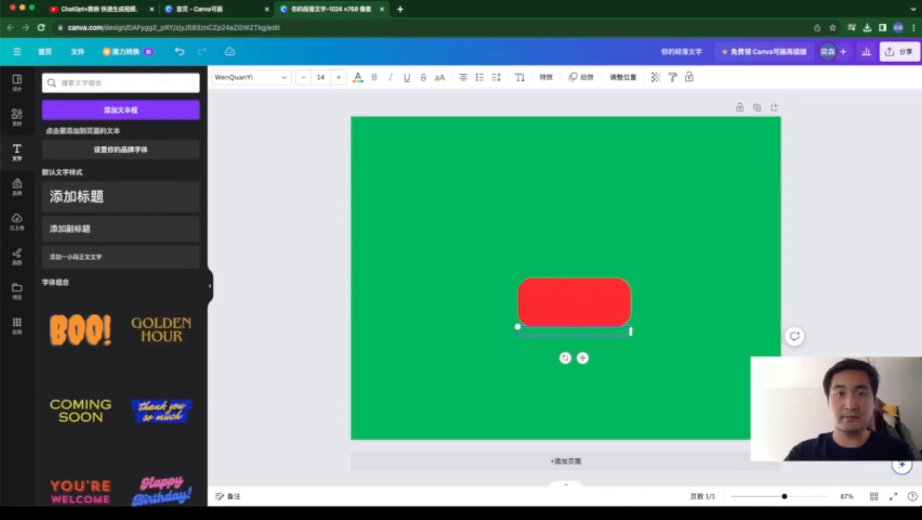
pyautogui.write('su')
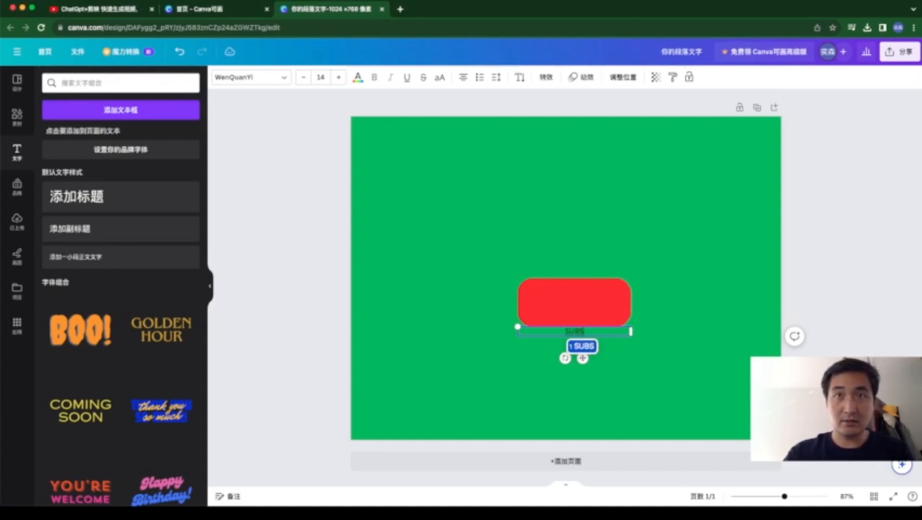
pyautogui.write('BS')
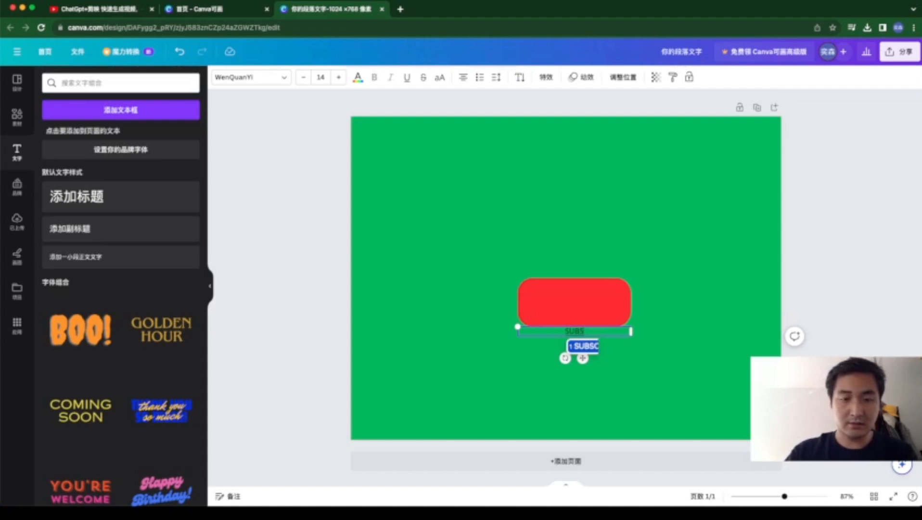
pyautogui.write('CRIB')
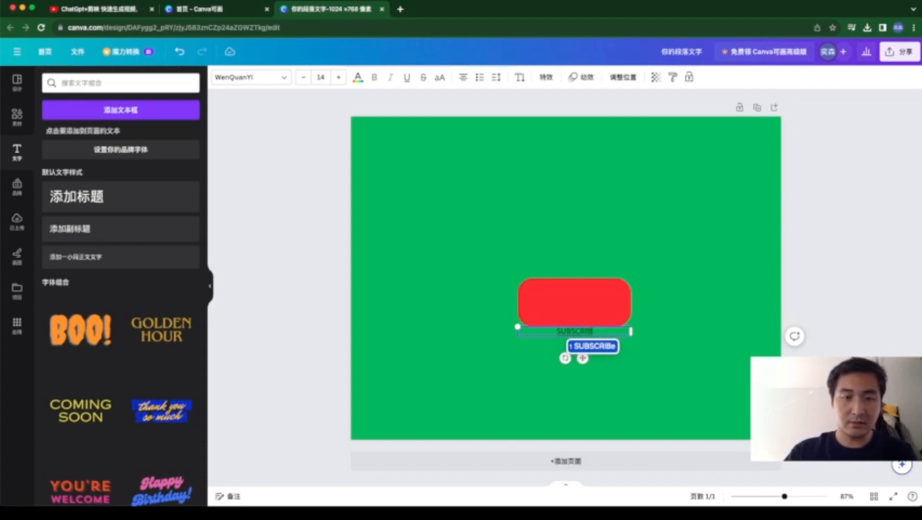
pyautogui.write('E')
pyautogui.press('Return')
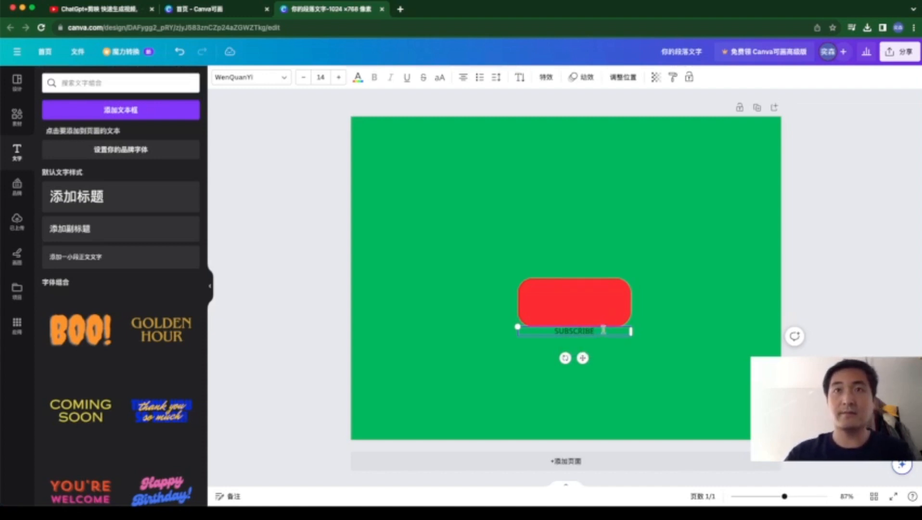
pyautogui.click(608, 367)
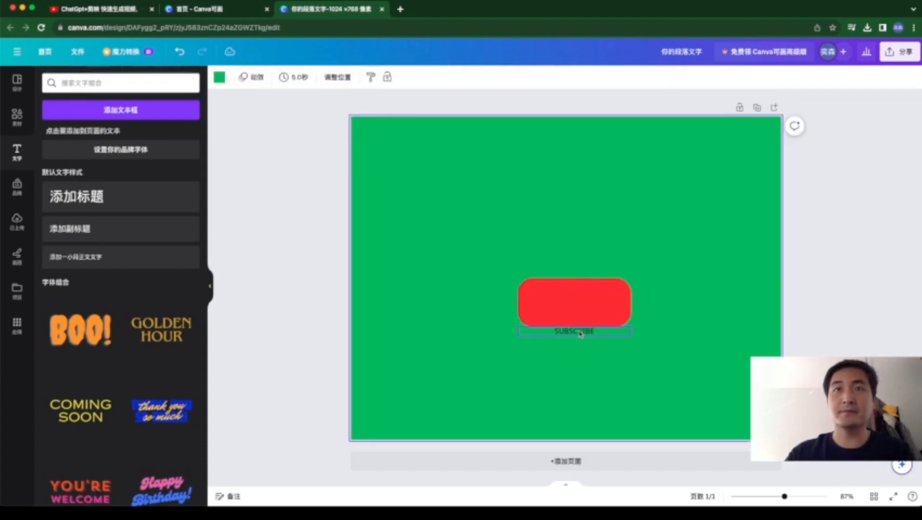
# Move the SUBSCRIBE text onto the red shape and set its font size to 30.
pyautogui.moveTo(581, 333); pyautogui.dragTo(579, 307)
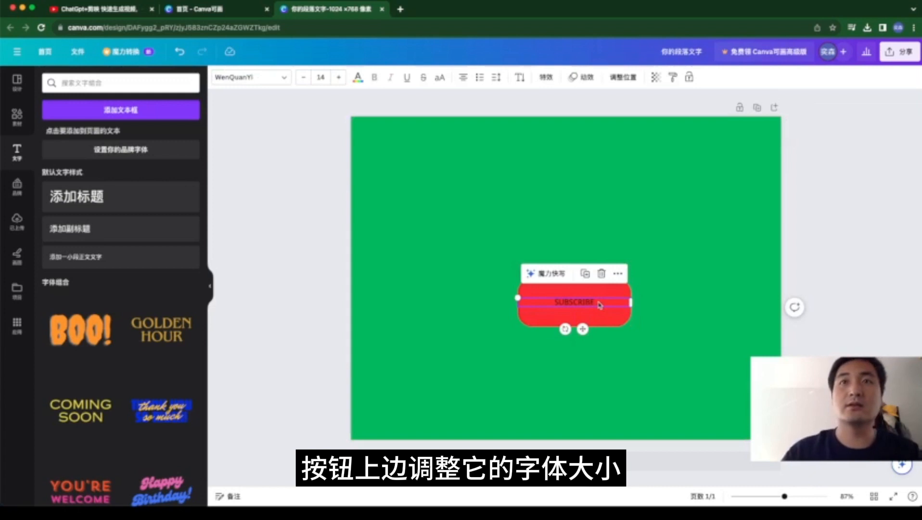
pyautogui.doubleClick(600, 303)
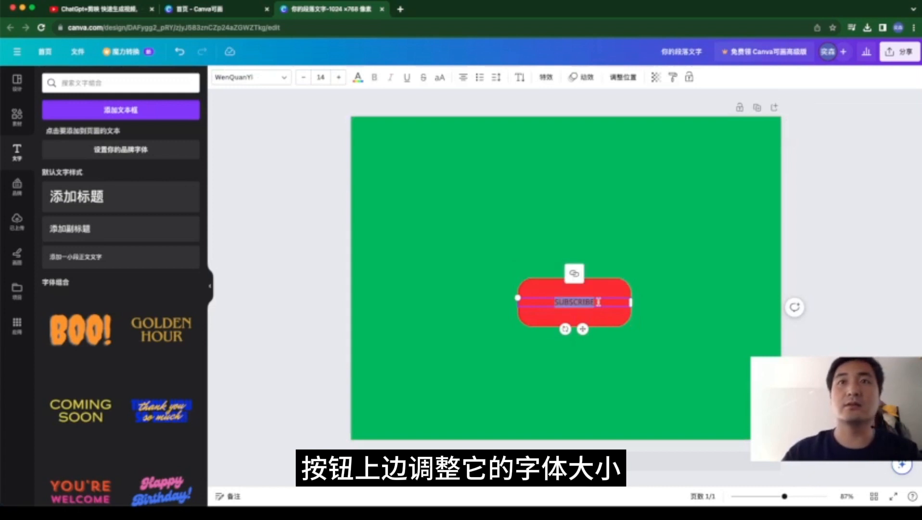
pyautogui.click(339, 78)
pyautogui.click(339, 78)
pyautogui.click(338, 82)
pyautogui.click(338, 82)
pyautogui.click(338, 83)
pyautogui.click(338, 82)
pyautogui.click(338, 82)
pyautogui.click(338, 82)
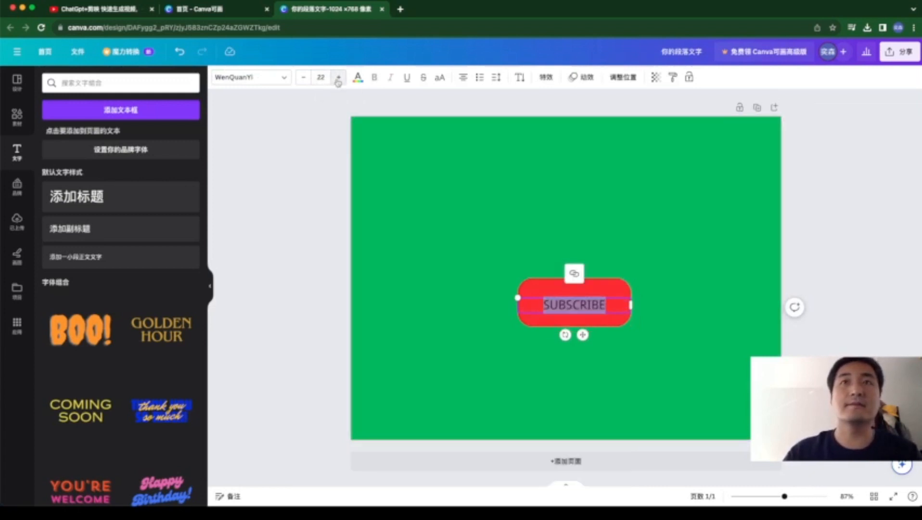
pyautogui.click(338, 82)
pyautogui.click(338, 82)
pyautogui.click(338, 82)
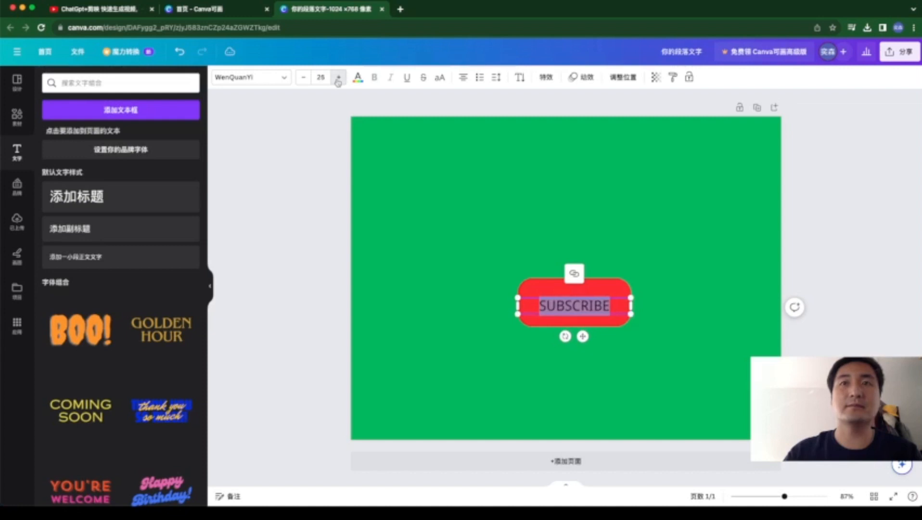
pyautogui.click(338, 82)
pyautogui.click(338, 82)
pyautogui.click(338, 83)
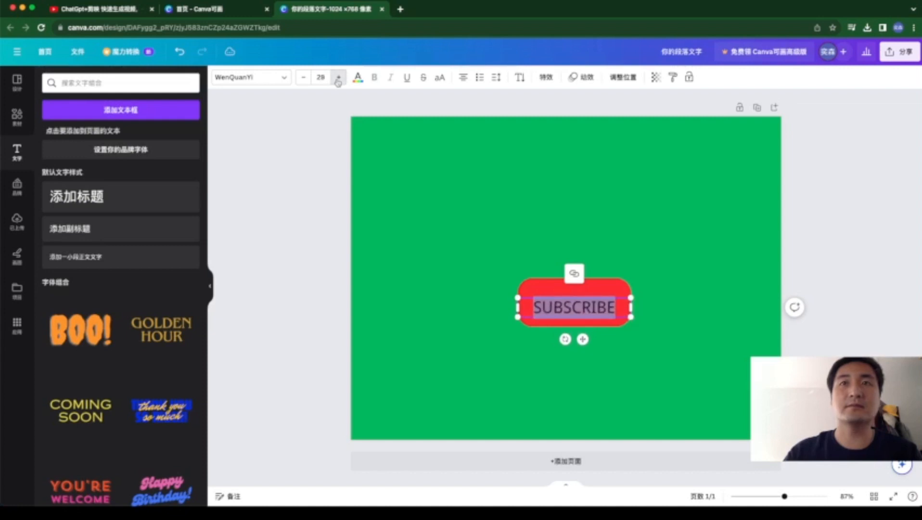
pyautogui.click(338, 83)
pyautogui.click(338, 82)
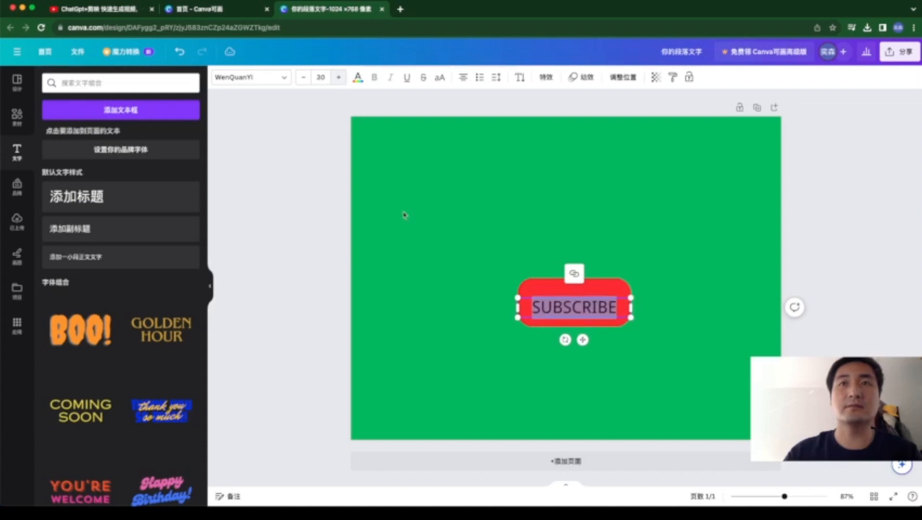
# Nudge the SUBSCRIBE text slightly upward and reduce the red shape's height from its upper edge.
pyautogui.click(579, 320)
pyautogui.moveTo(576, 310); pyautogui.dragTo(575, 307)
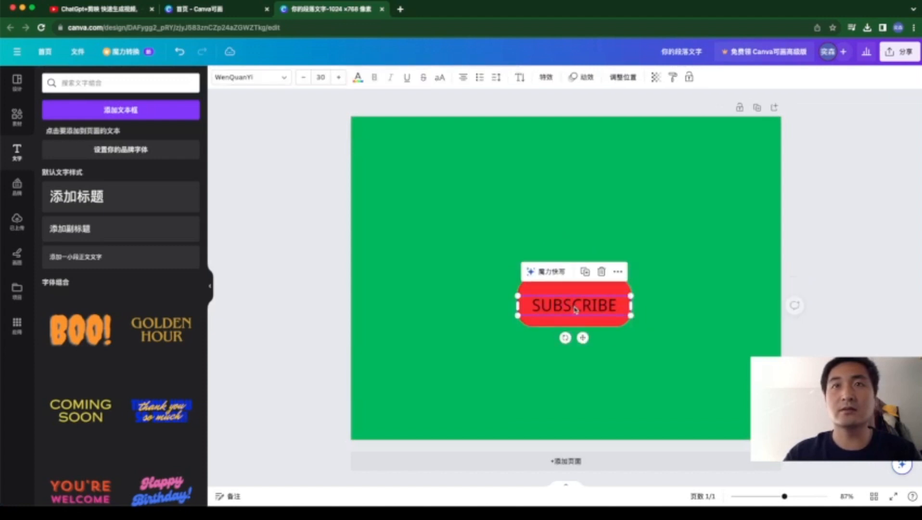
pyautogui.click(632, 289)
pyautogui.click(627, 287)
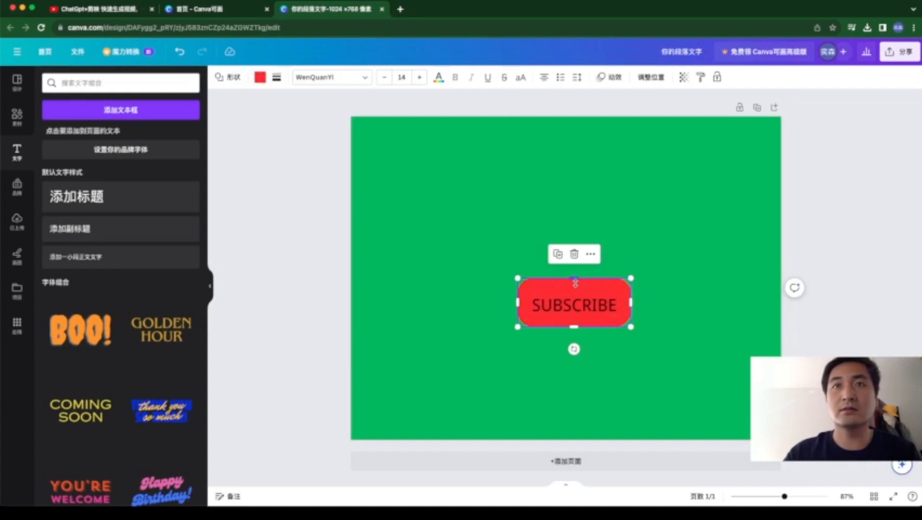
pyautogui.moveTo(574, 278); pyautogui.dragTo(576, 310)
pyautogui.click(578, 308)
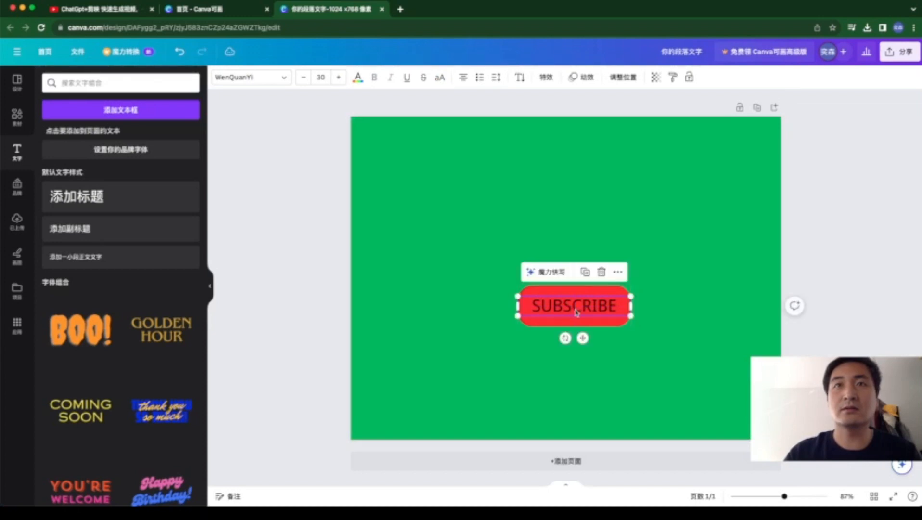
# Change the SUBSCRIBE text color to white.
pyautogui.doubleClick(594, 307)
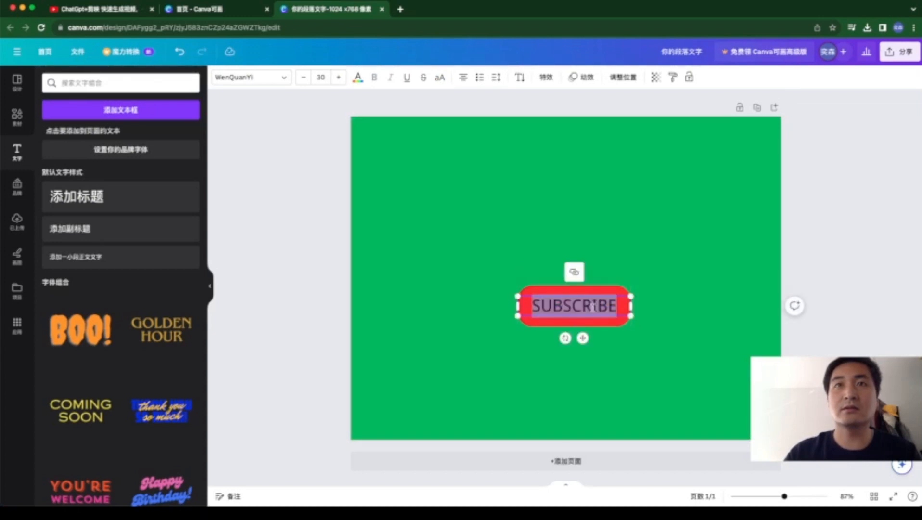
pyautogui.click(358, 78)
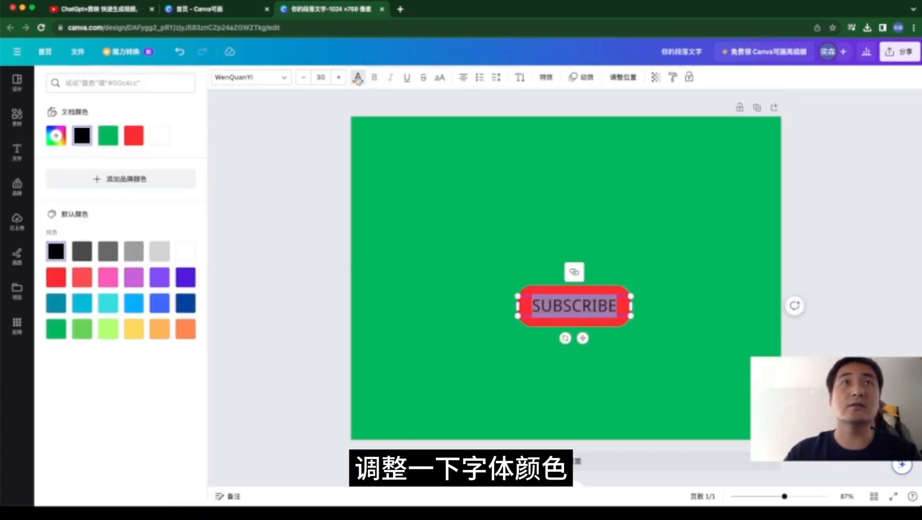
pyautogui.click(160, 135)
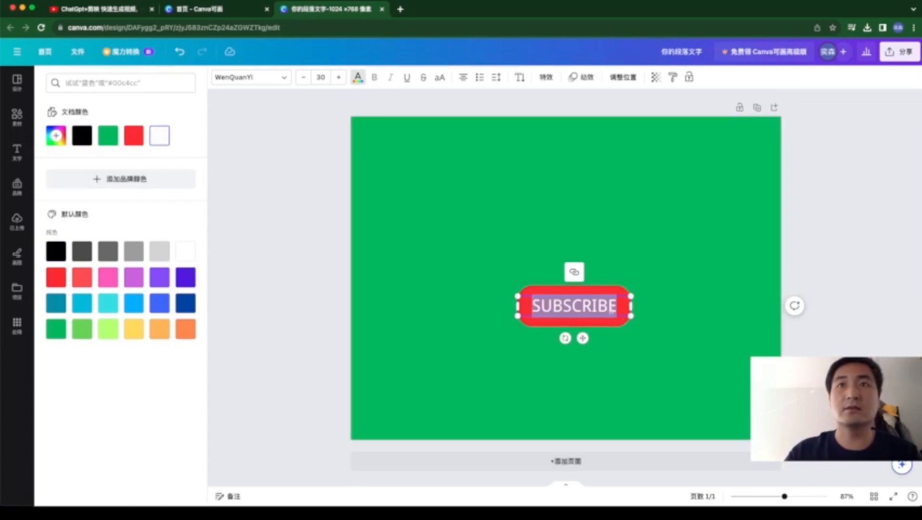
# Slightly increase the letter spacing of the SUBSCRIBE text, keeping it within the red button.
pyautogui.click(611, 310)
pyautogui.moveTo(620, 306); pyautogui.dragTo(540, 306)
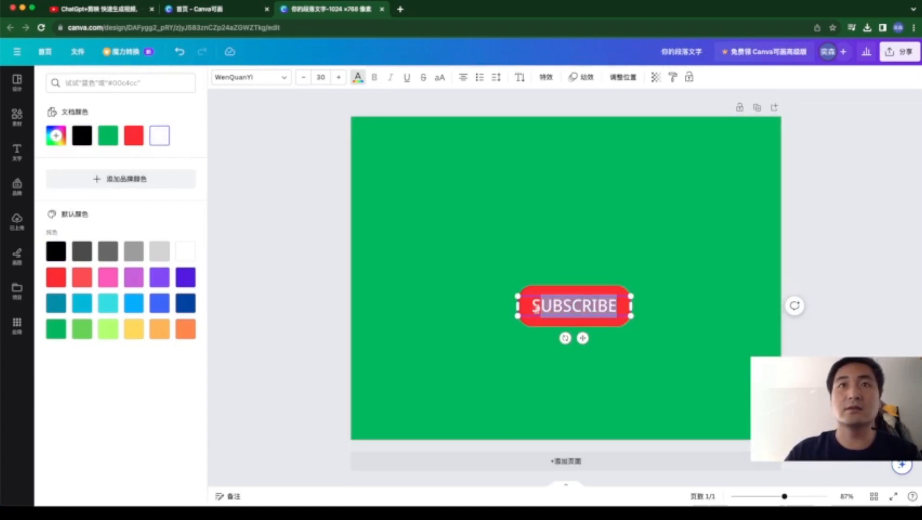
pyautogui.click(557, 323)
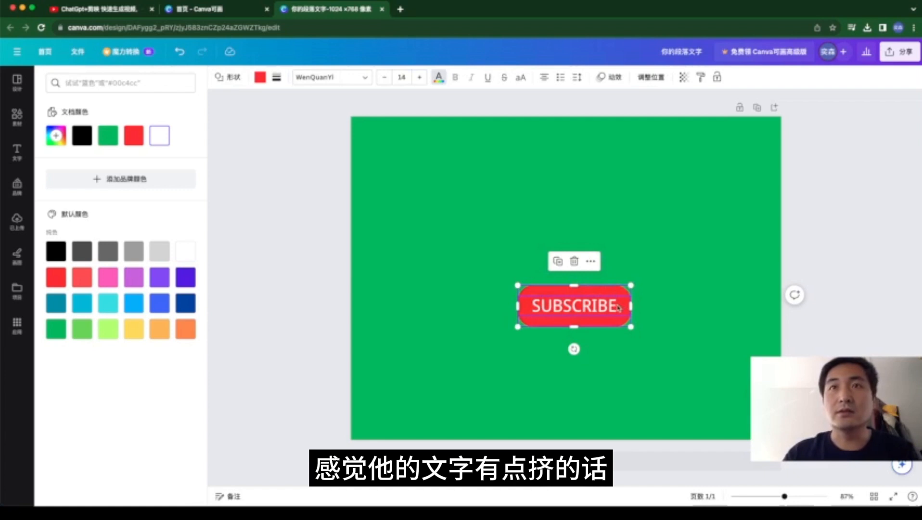
pyautogui.click(619, 308)
pyautogui.doubleClick(618, 309)
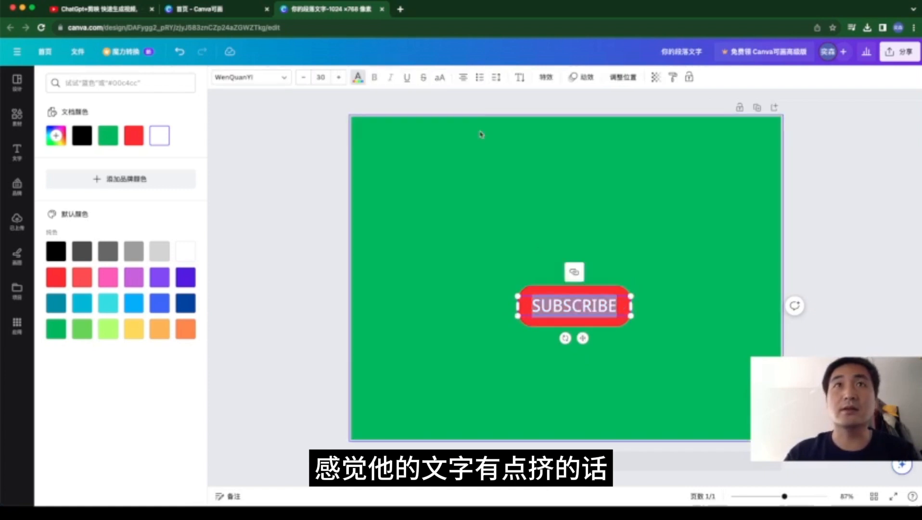
pyautogui.click(496, 78)
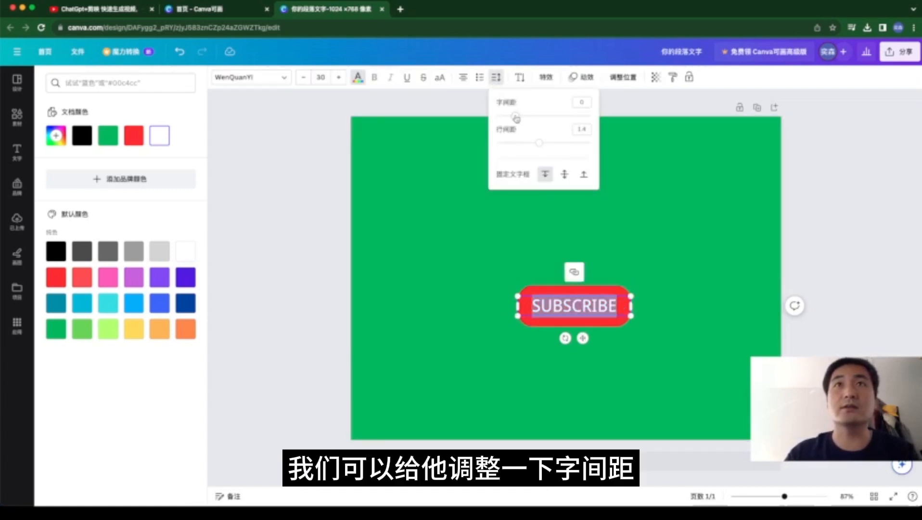
pyautogui.moveTo(515, 117); pyautogui.dragTo(519, 117)
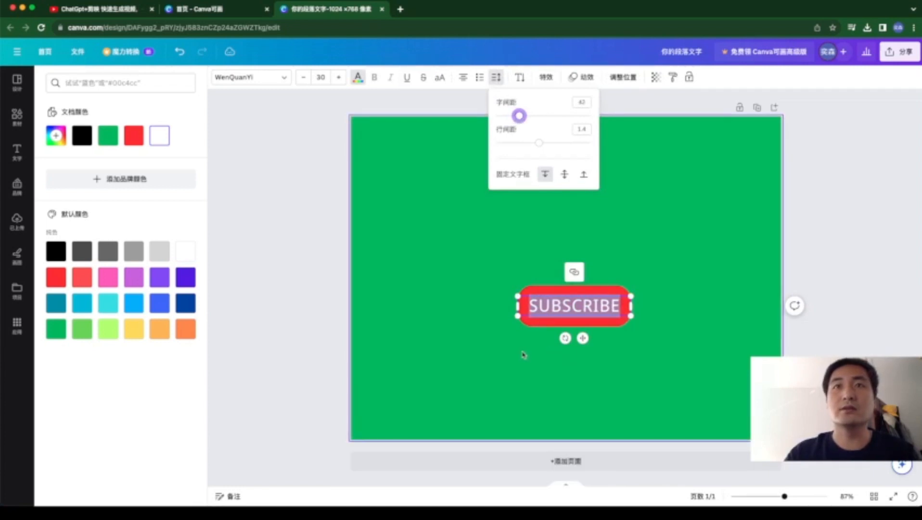
pyautogui.press('Escape')
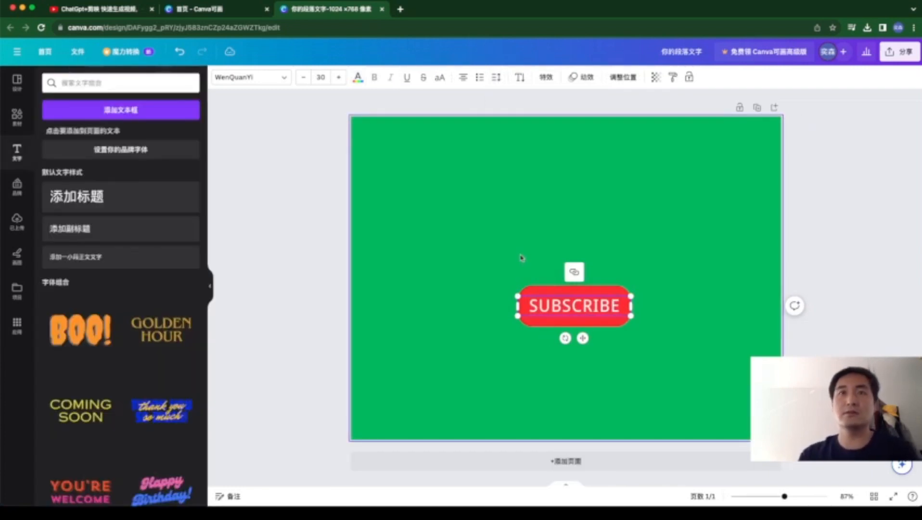
pyautogui.click(522, 258)
pyautogui.click(569, 312)
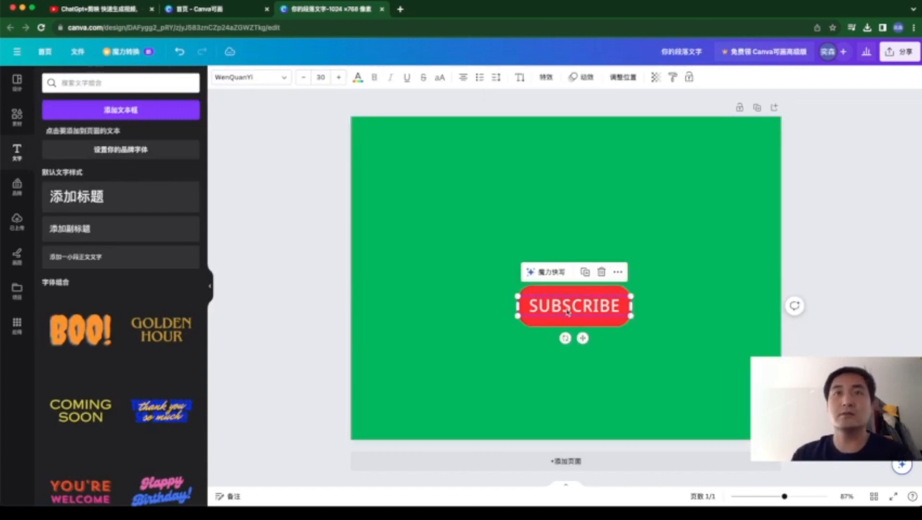
pyautogui.click(479, 363)
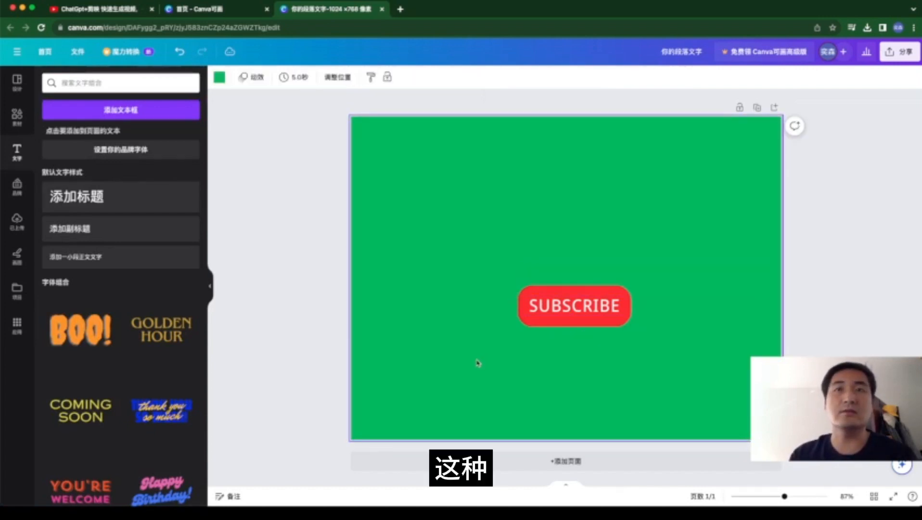
# Add the recently used thumbs-up graphic beside the start of the SUBSCRIBE button and shrink it to about the button's height.
pyautogui.click(18, 119)
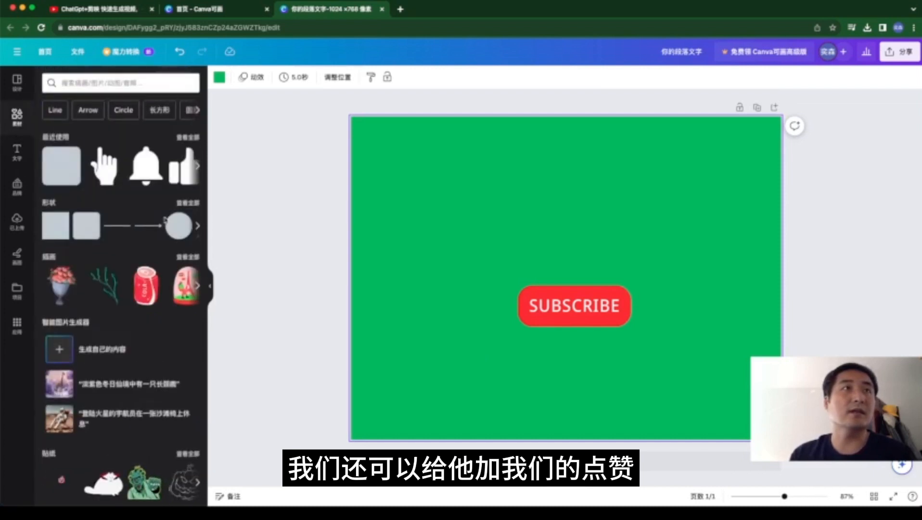
pyautogui.hscroll(1, 159, 167)
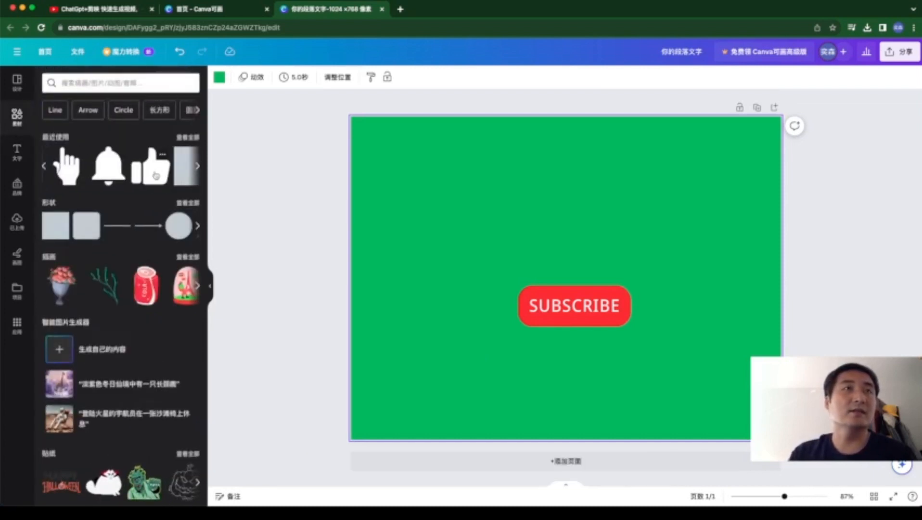
pyautogui.moveTo(156, 175); pyautogui.dragTo(457, 318)
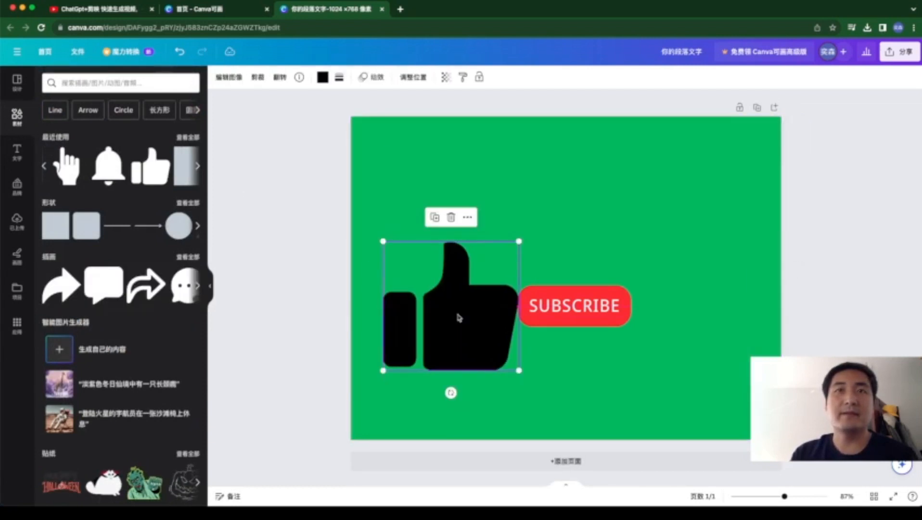
pyautogui.moveTo(518, 243); pyautogui.dragTo(473, 316)
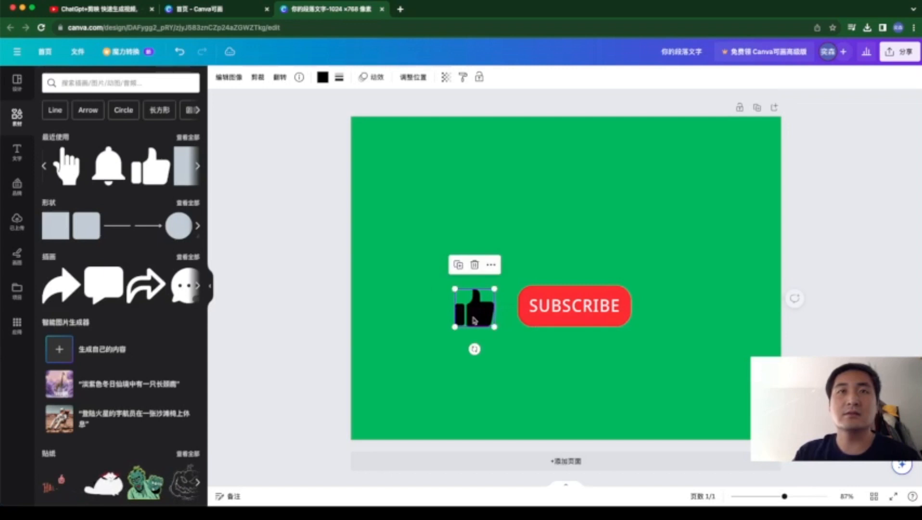
# Recolor the thumbs-up icon white and move it slightly closer to the SUBSCRIBE button, level with it.
pyautogui.click(322, 77)
pyautogui.click(159, 135)
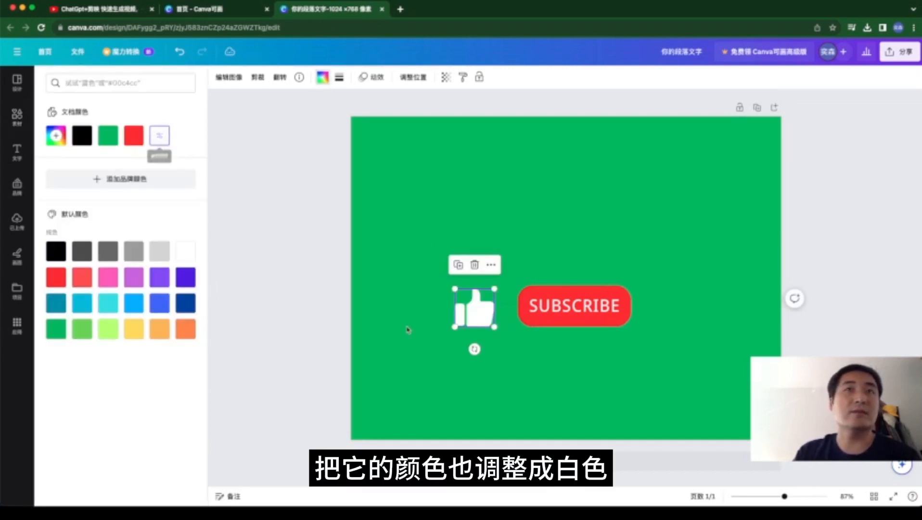
pyautogui.click(436, 372)
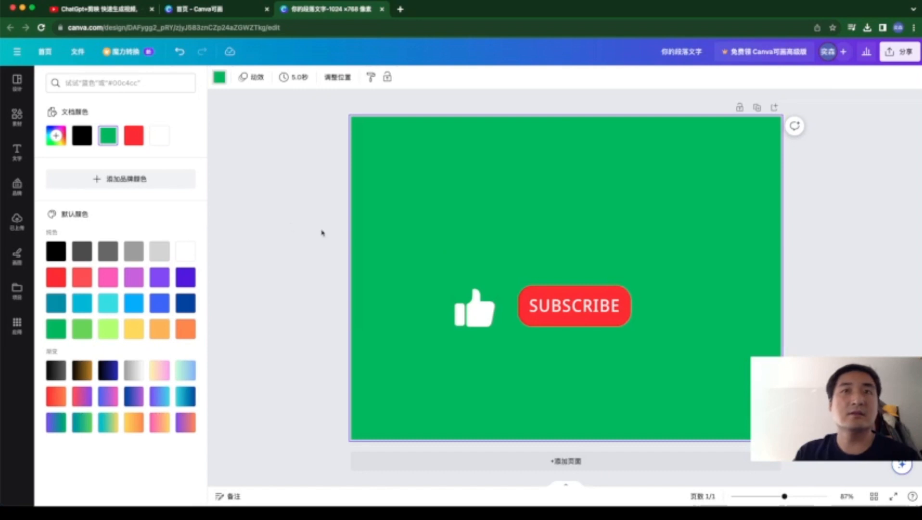
pyautogui.moveTo(472, 310); pyautogui.dragTo(480, 310)
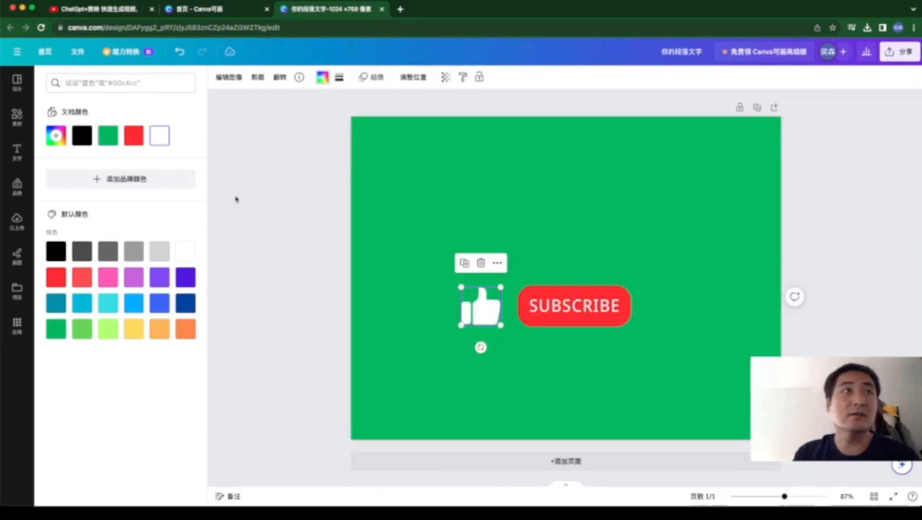
# Add a bell icon beyond the end of the SUBSCRIBE button and a pointing hand just below it, both shrunk to about the button's height.
pyautogui.click(18, 115)
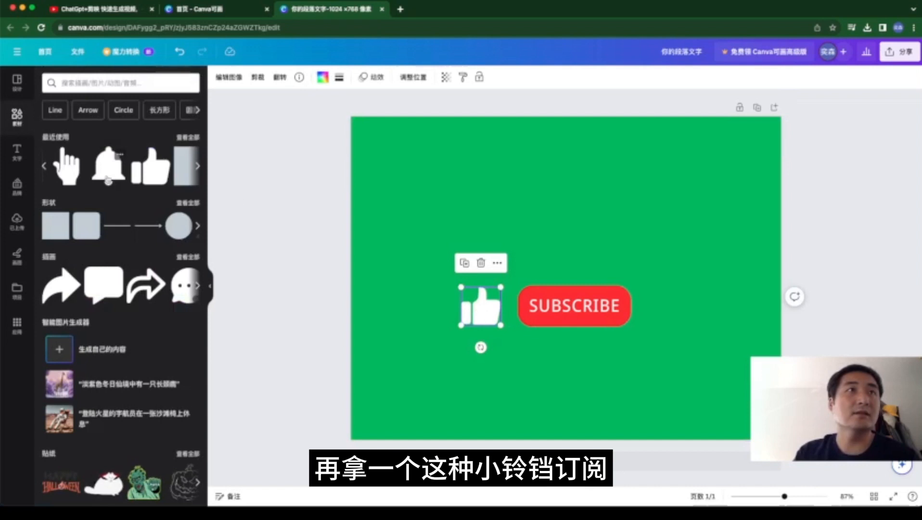
pyautogui.click(108, 180)
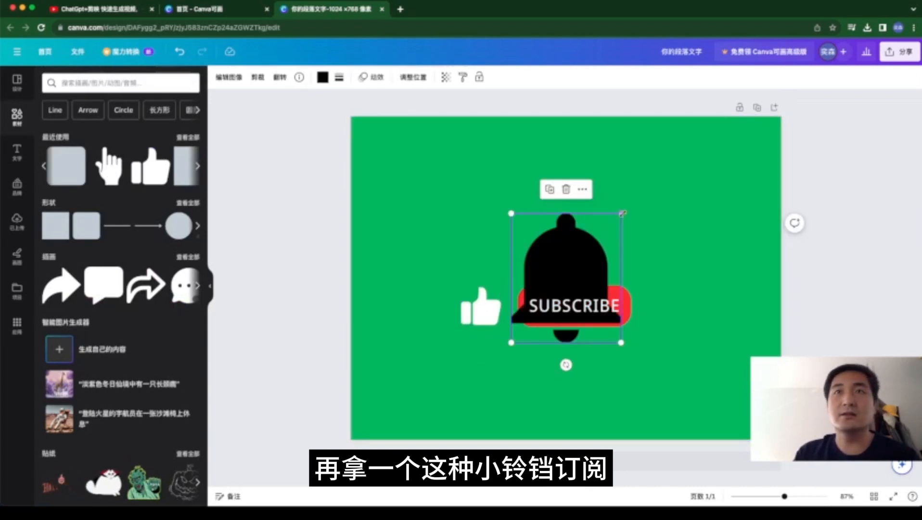
pyautogui.moveTo(610, 229); pyautogui.dragTo(669, 308)
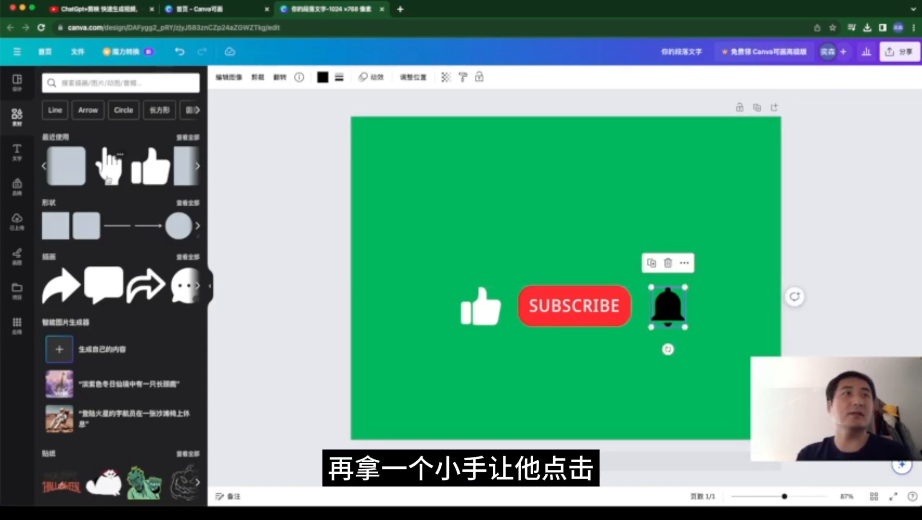
pyautogui.moveTo(108, 179); pyautogui.dragTo(562, 346)
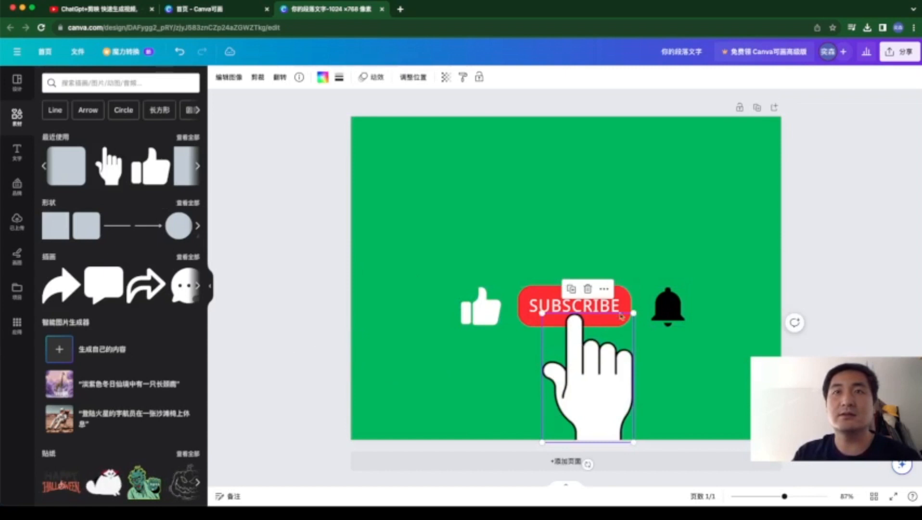
pyautogui.moveTo(632, 313); pyautogui.dragTo(579, 343)
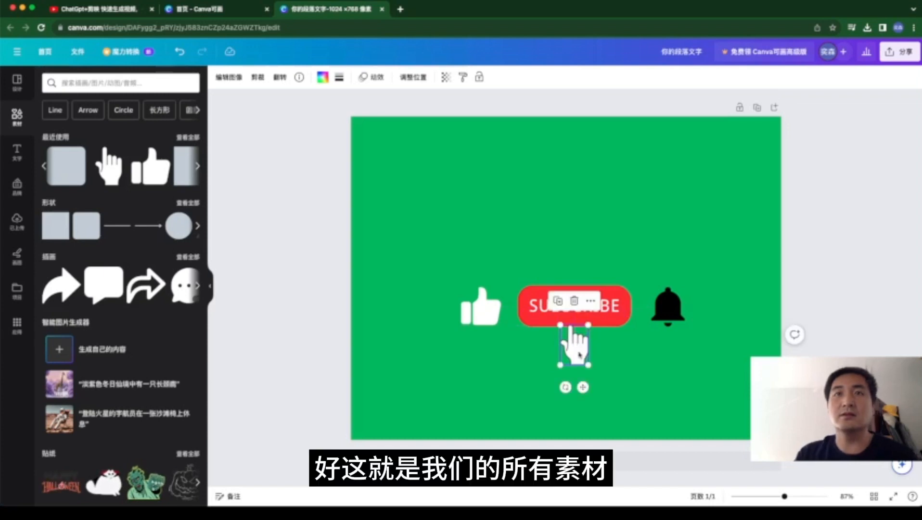
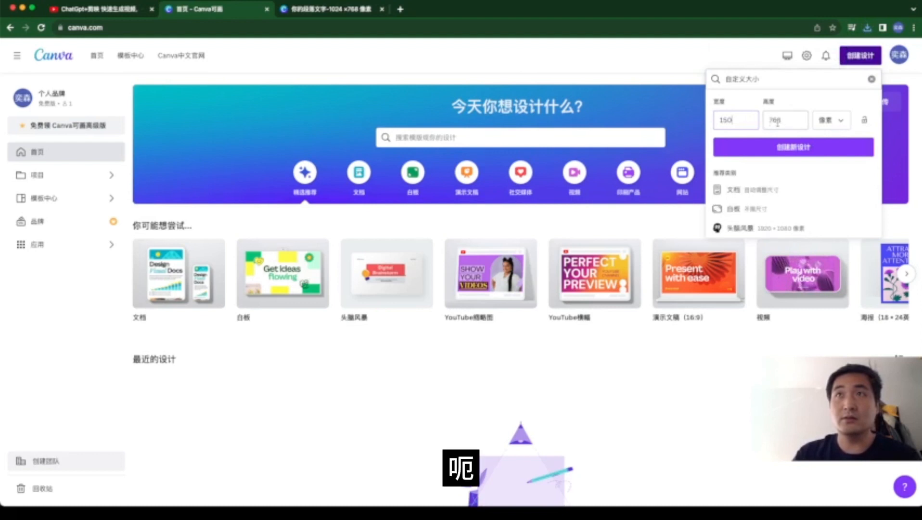
# Create a new custom design of 150 × 150 pixels and fill its background with solid medium gray.
pyautogui.press('Tab')
pyautogui.write('150')
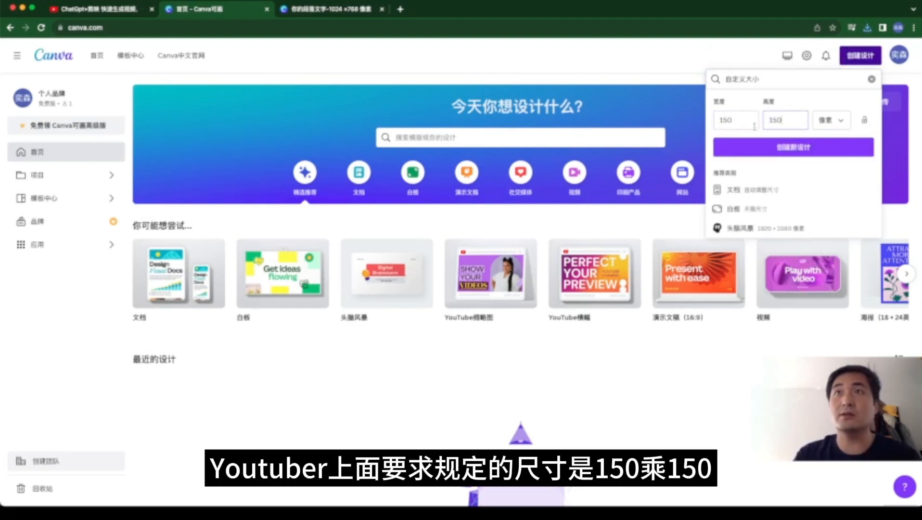
pyautogui.click(793, 153)
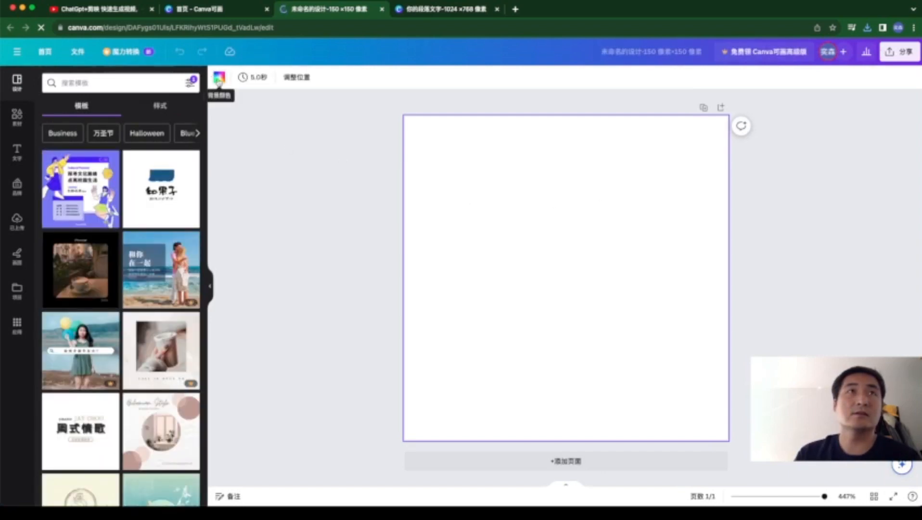
pyautogui.click(219, 78)
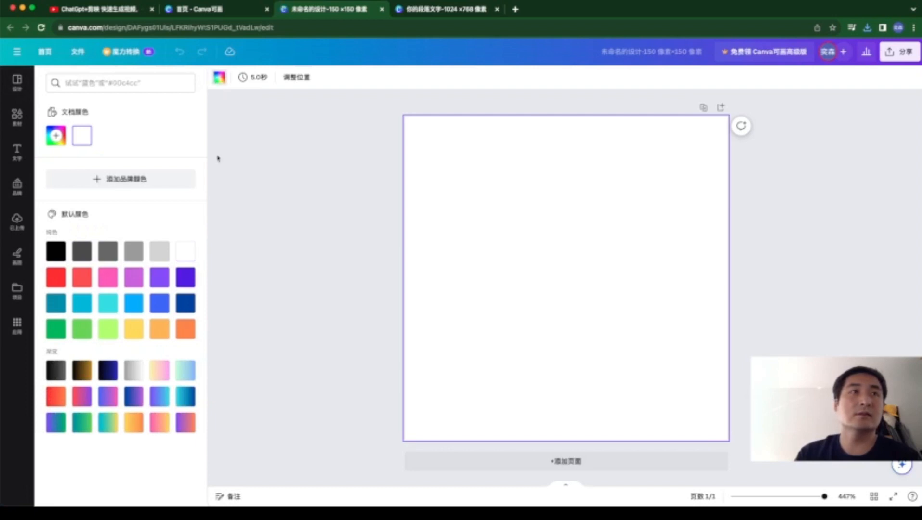
pyautogui.click(134, 251)
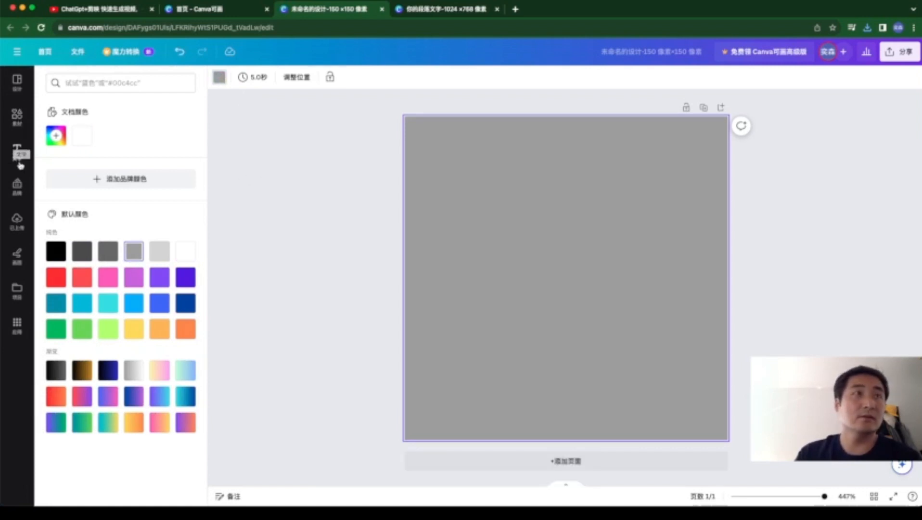
# Search the design elements library for "youtube订阅".
pyautogui.click(17, 114)
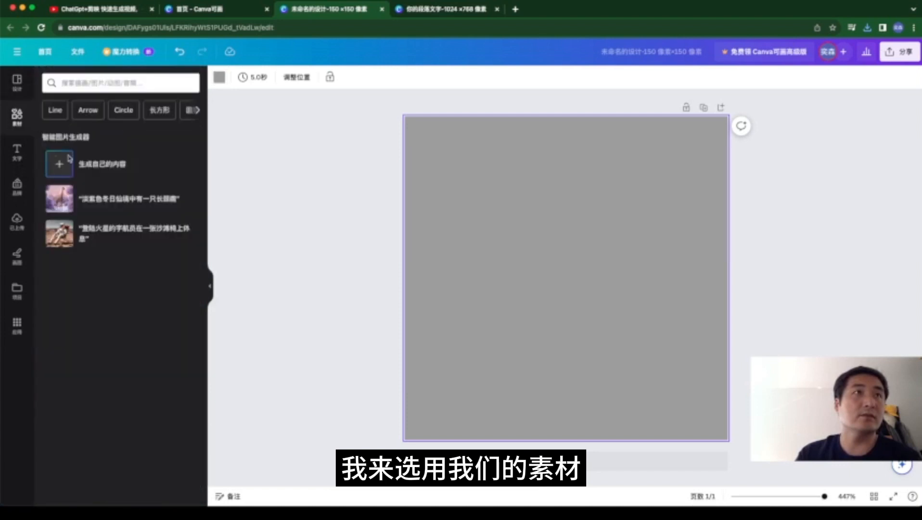
pyautogui.click(81, 82)
pyautogui.write('di')
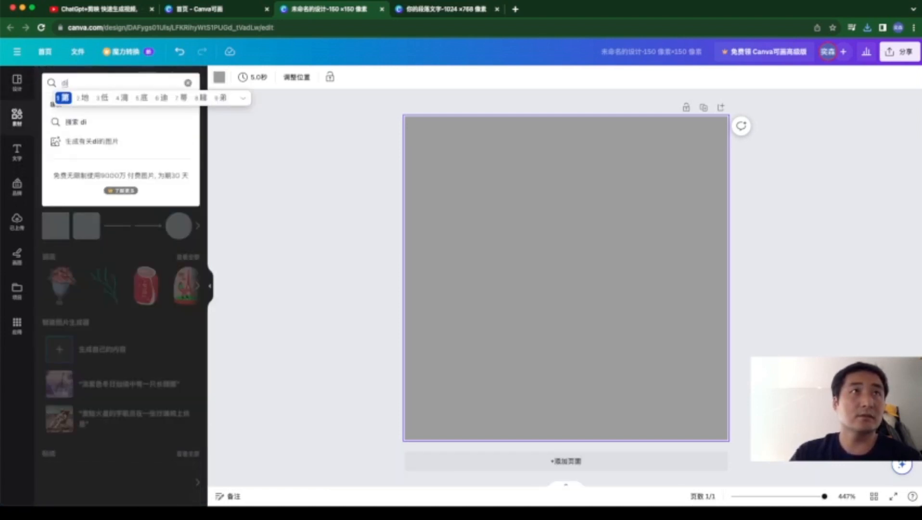
pyautogui.write('ngyue')
pyautogui.press('space')
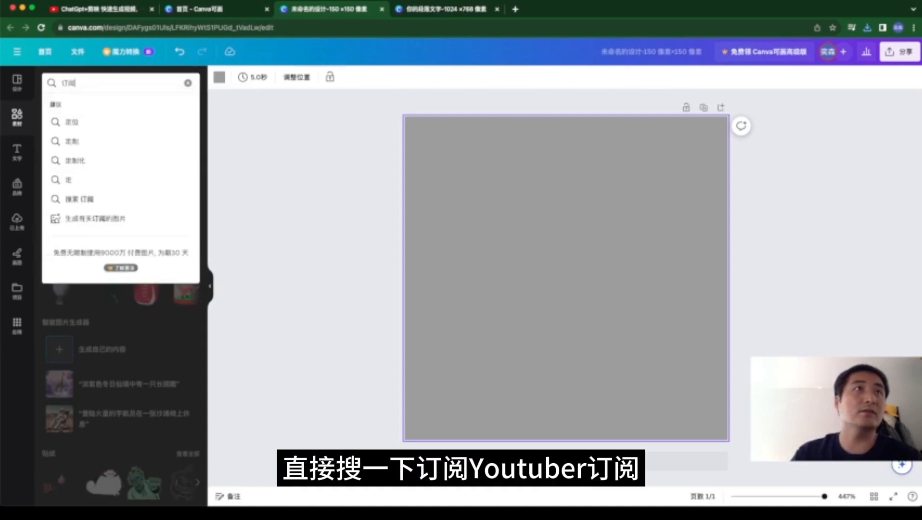
pyautogui.click(87, 140)
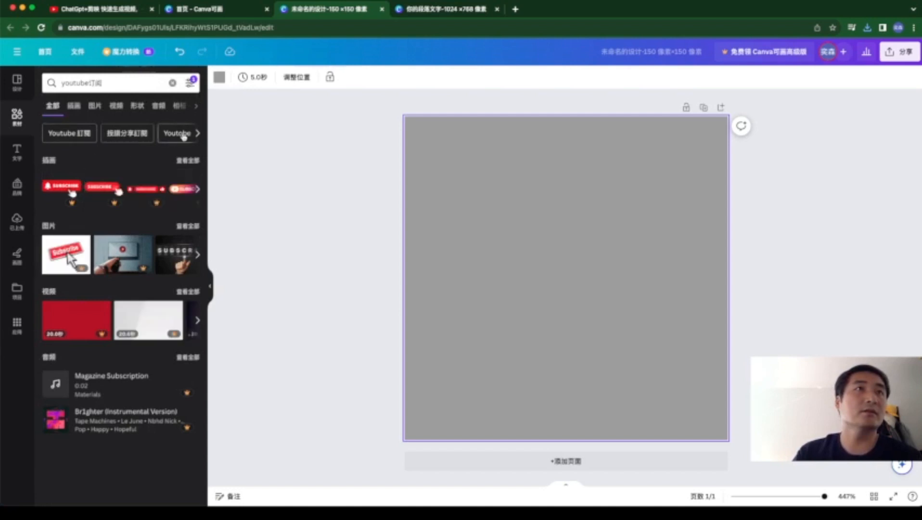
# Add the pink round subscription icon with the play symbol to the page's upper middle and enlarge it to about half the page width.
pyautogui.hscroll(5, 151, 201)
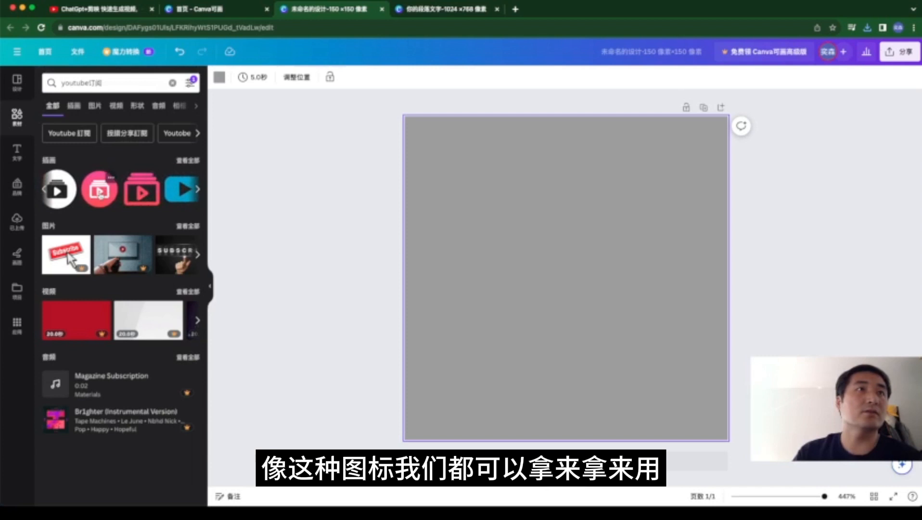
pyautogui.hscroll(5, 101, 193)
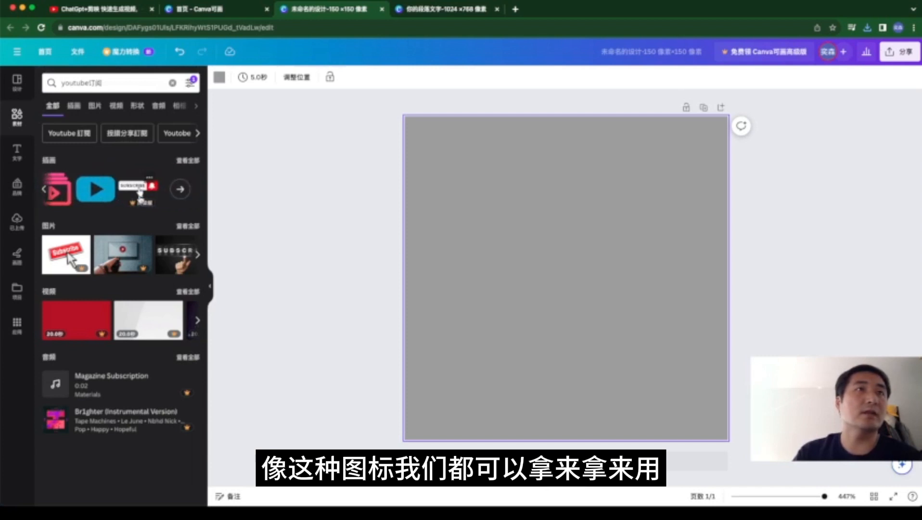
pyautogui.hscroll(-3, 141, 192)
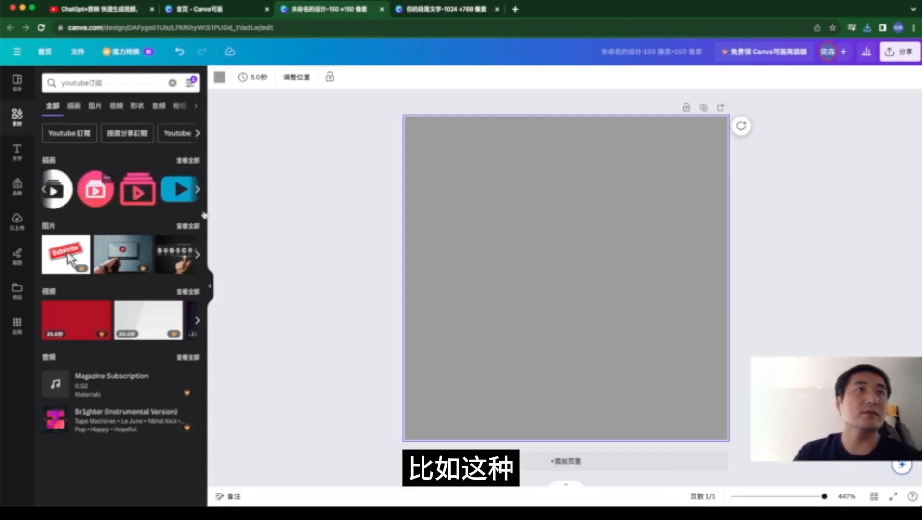
pyautogui.moveTo(97, 189); pyautogui.dragTo(535, 183)
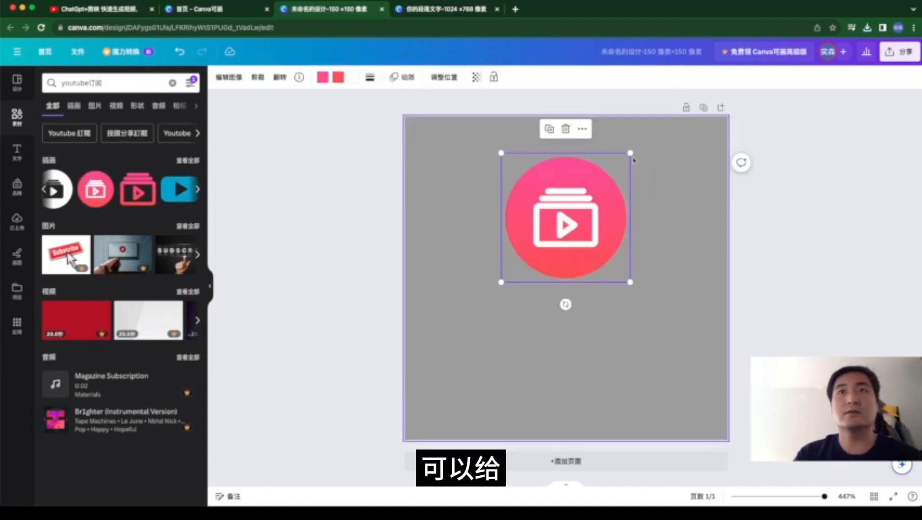
pyautogui.moveTo(632, 151); pyautogui.dragTo(651, 136)
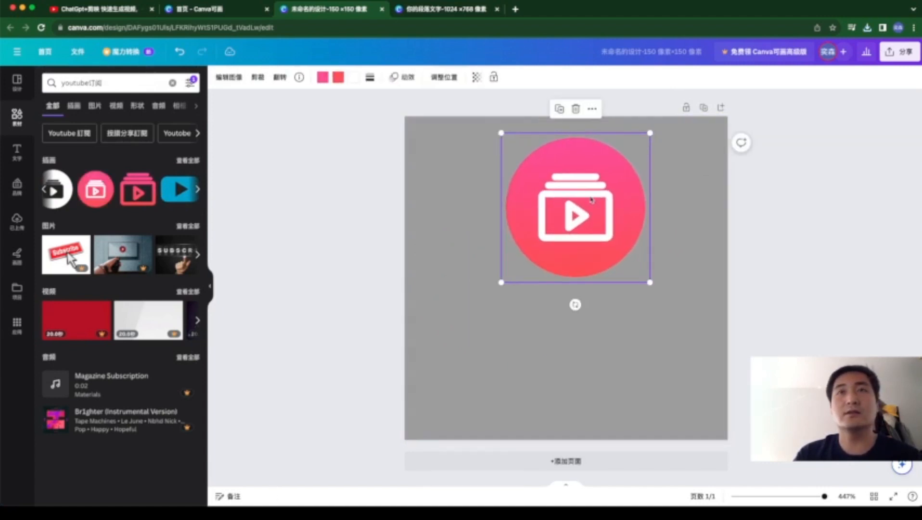
pyautogui.moveTo(592, 200); pyautogui.dragTo(581, 218)
pyautogui.moveTo(640, 152); pyautogui.dragTo(647, 146)
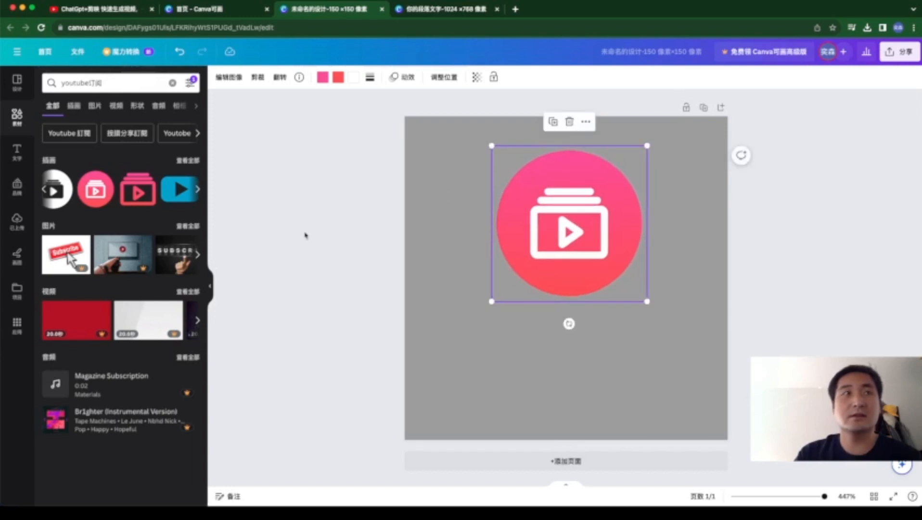
# Add a text box directly below the pink icon reading "订阅".
pyautogui.click(16, 152)
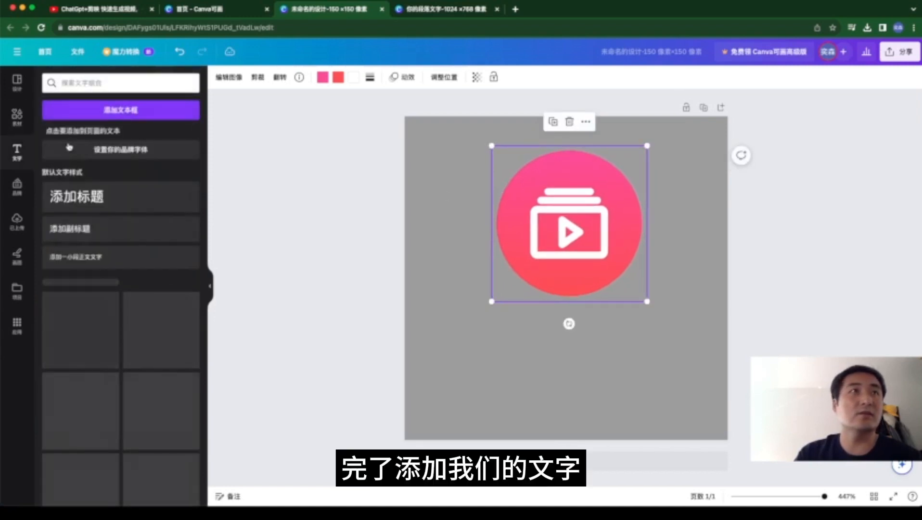
pyautogui.click(110, 110)
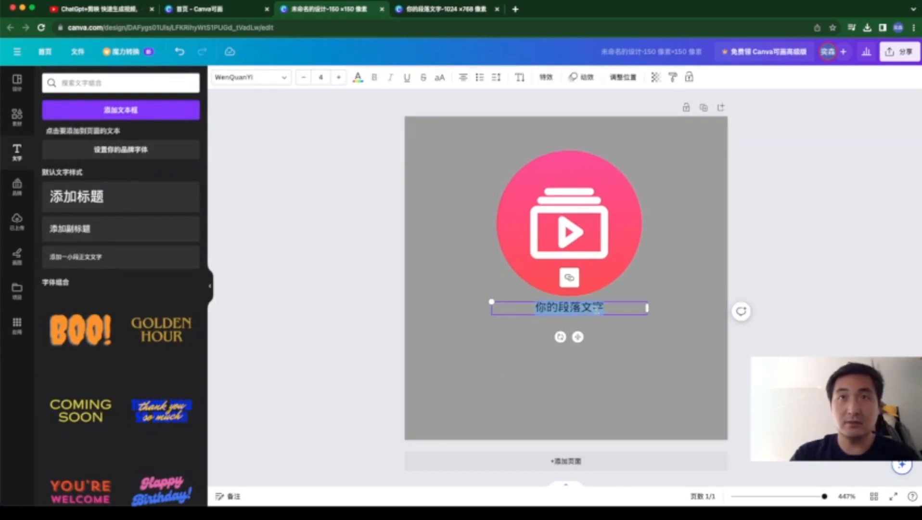
pyautogui.write('d')
pyautogui.press('BackSpace')
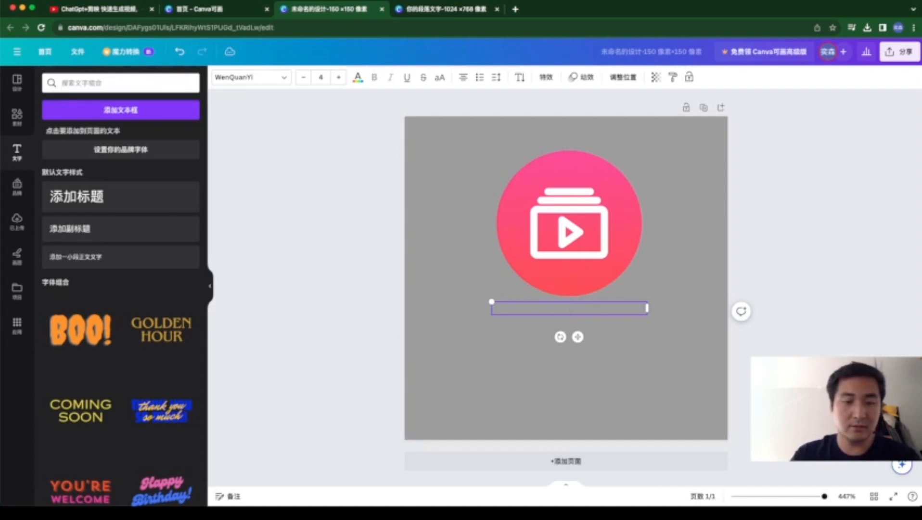
pyautogui.write('dingyue')
pyautogui.press('space')
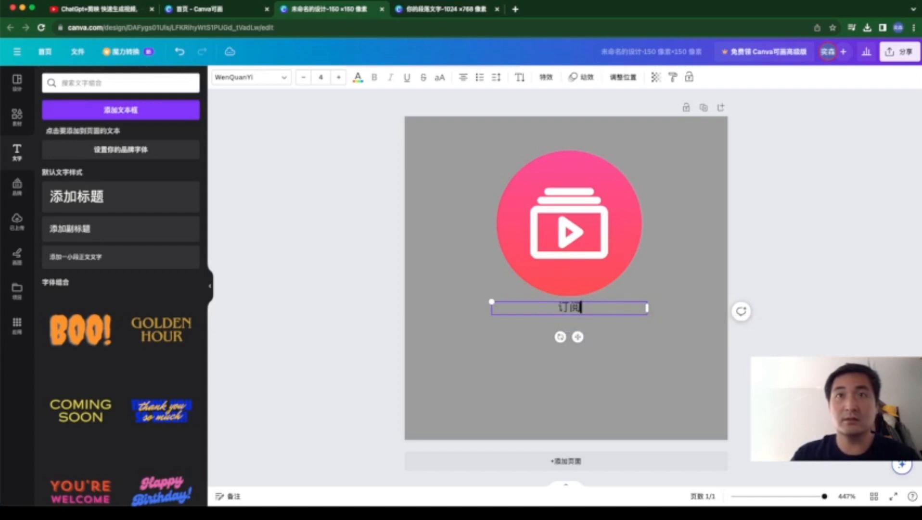
# Set the font size of the 订阅 text to 27.
pyautogui.moveTo(580, 308); pyautogui.dragTo(549, 309)
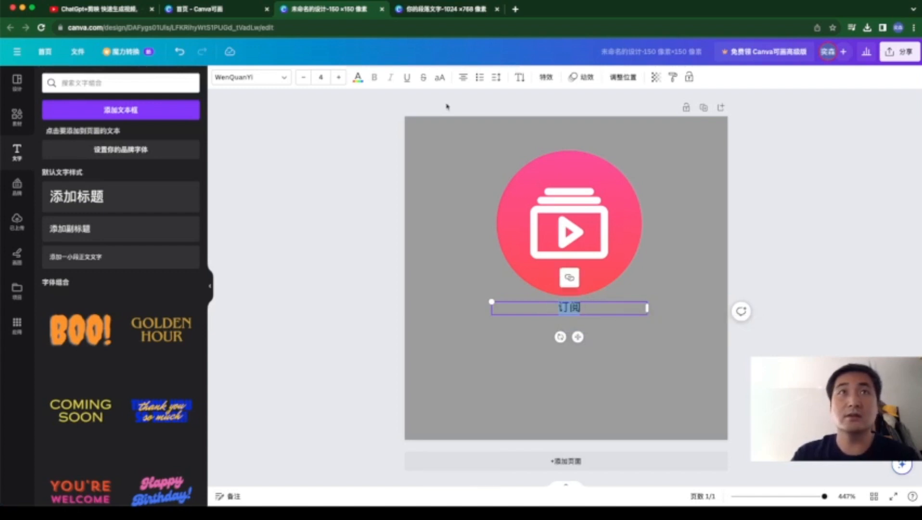
pyautogui.click(338, 77)
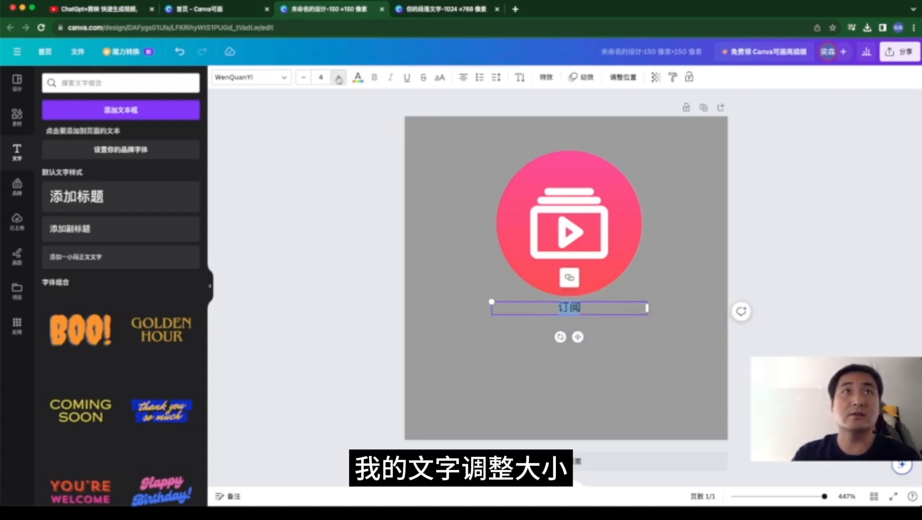
pyautogui.click(339, 78)
pyautogui.click(339, 78)
pyautogui.click(338, 77)
pyautogui.click(339, 77)
pyautogui.click(339, 78)
pyautogui.click(339, 77)
pyautogui.click(339, 77)
pyautogui.click(338, 77)
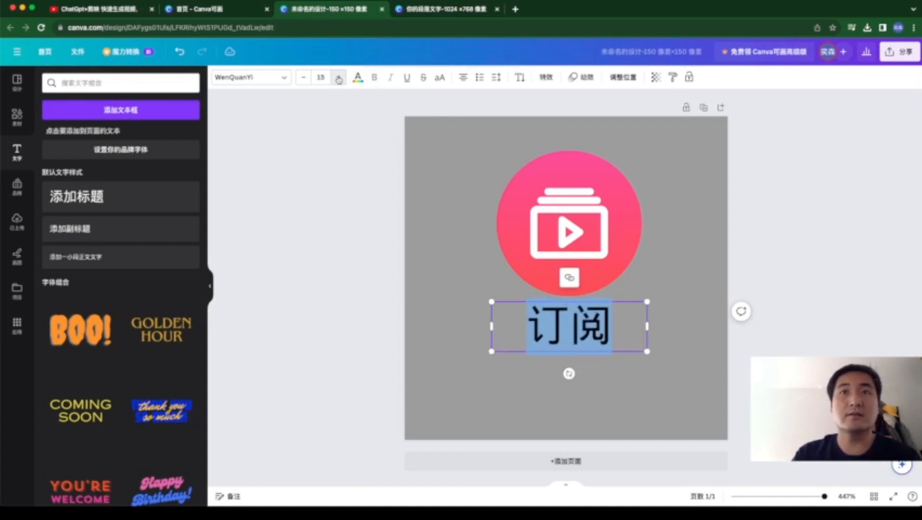
pyautogui.click(339, 77)
pyautogui.click(339, 78)
pyautogui.click(339, 77)
pyautogui.click(338, 77)
pyautogui.click(338, 77)
pyautogui.click(338, 78)
pyautogui.click(338, 77)
pyautogui.click(339, 78)
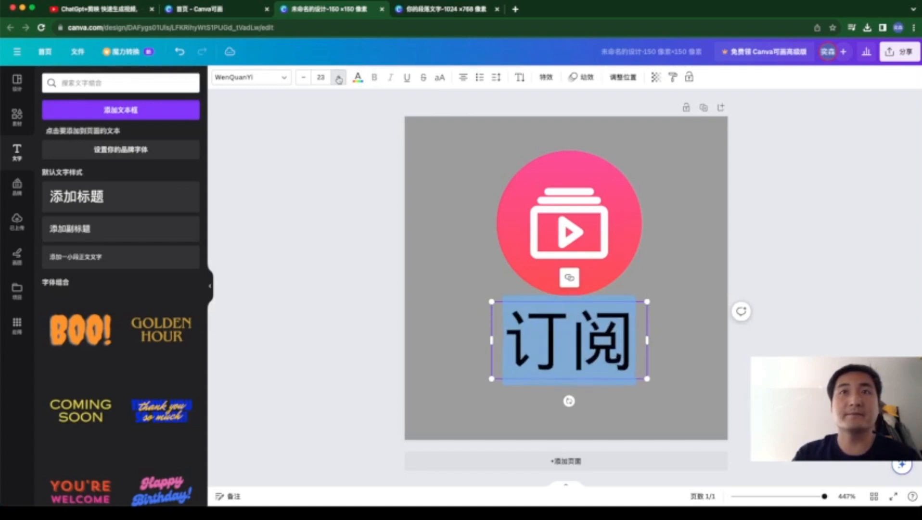
pyautogui.click(338, 78)
pyautogui.click(338, 77)
pyautogui.click(339, 77)
pyautogui.click(338, 78)
pyautogui.click(338, 78)
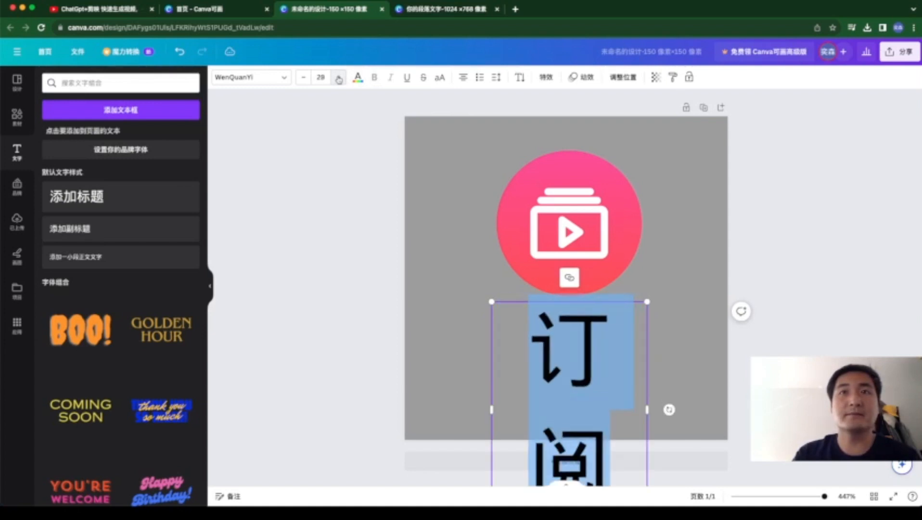
pyautogui.click(303, 77)
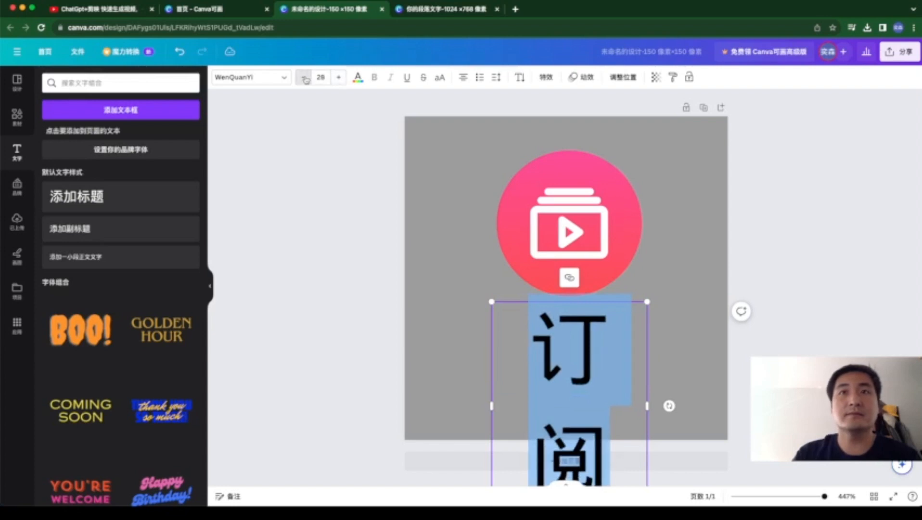
pyautogui.click(303, 78)
pyautogui.click(564, 358)
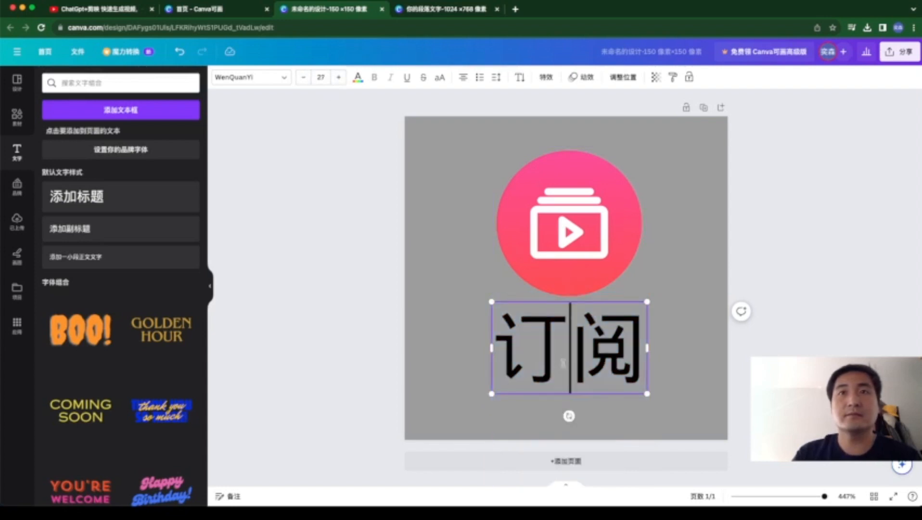
# Set the 订阅 text's letter spacing to about 276 and widen its text box on both sides to fit one line.
pyautogui.moveTo(648, 348); pyautogui.dragTo(688, 349)
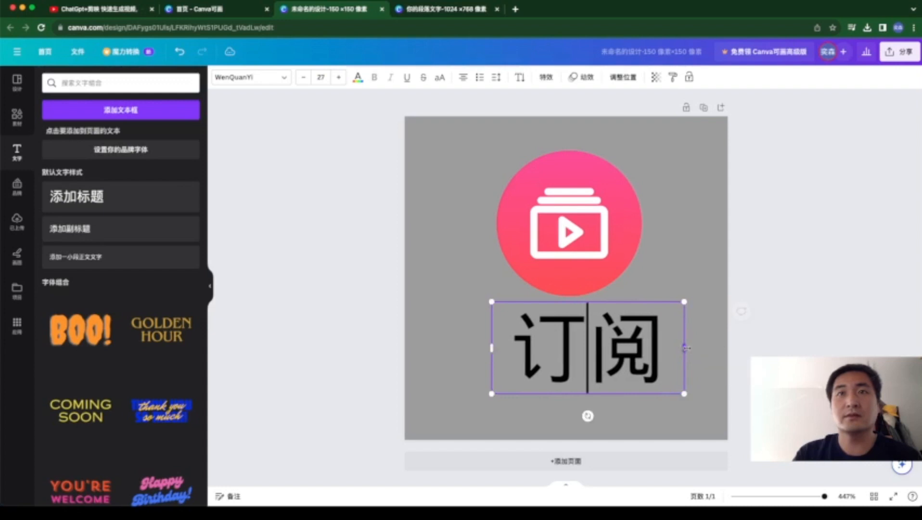
pyautogui.click(496, 77)
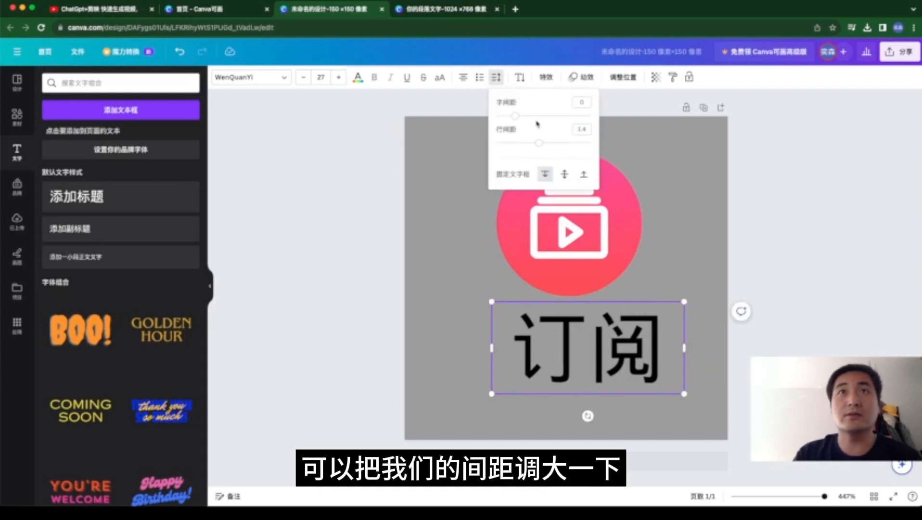
pyautogui.moveTo(517, 119); pyautogui.dragTo(540, 124)
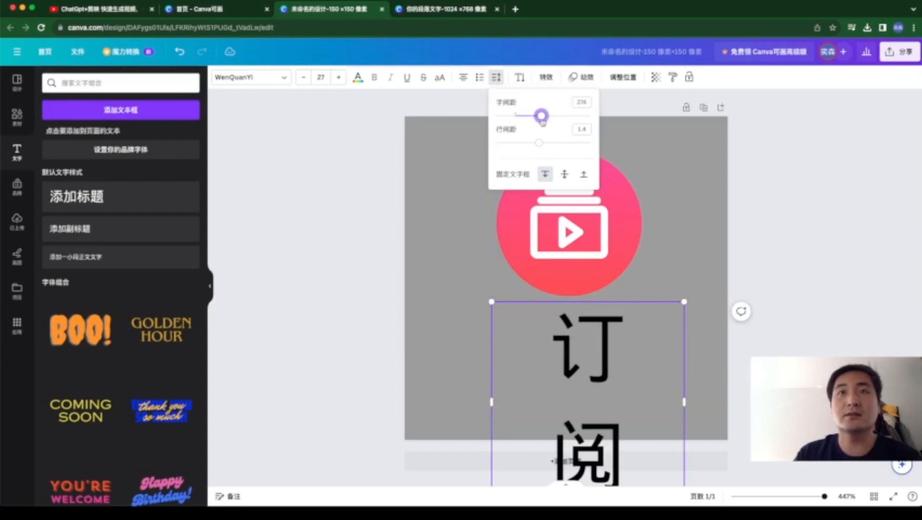
pyautogui.click(491, 403)
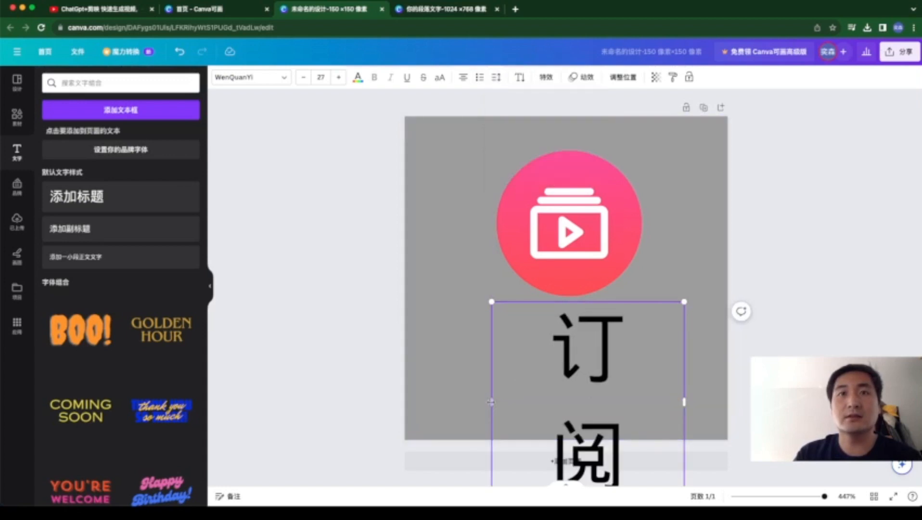
pyautogui.moveTo(492, 403); pyautogui.dragTo(443, 405)
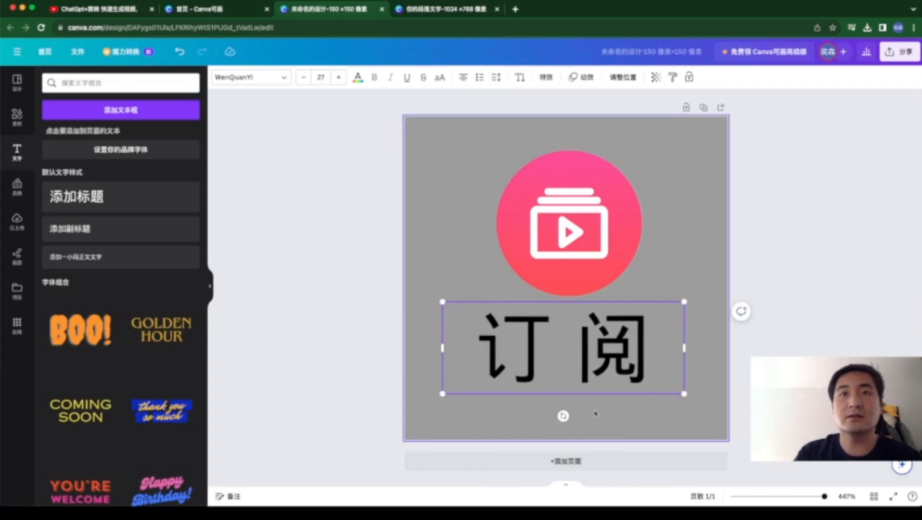
# Move the 订阅 text slightly further below the icon and increase its letter spacing a little more.
pyautogui.moveTo(565, 383); pyautogui.dragTo(570, 386)
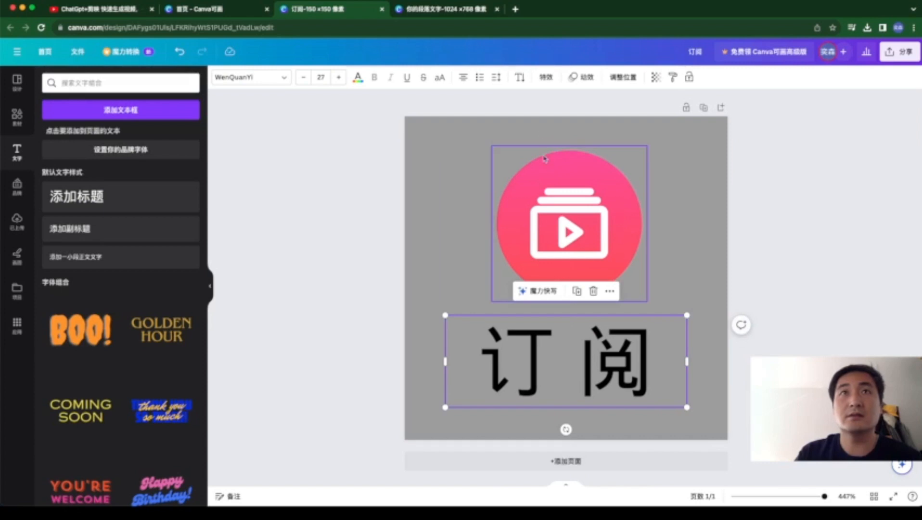
pyautogui.click(496, 79)
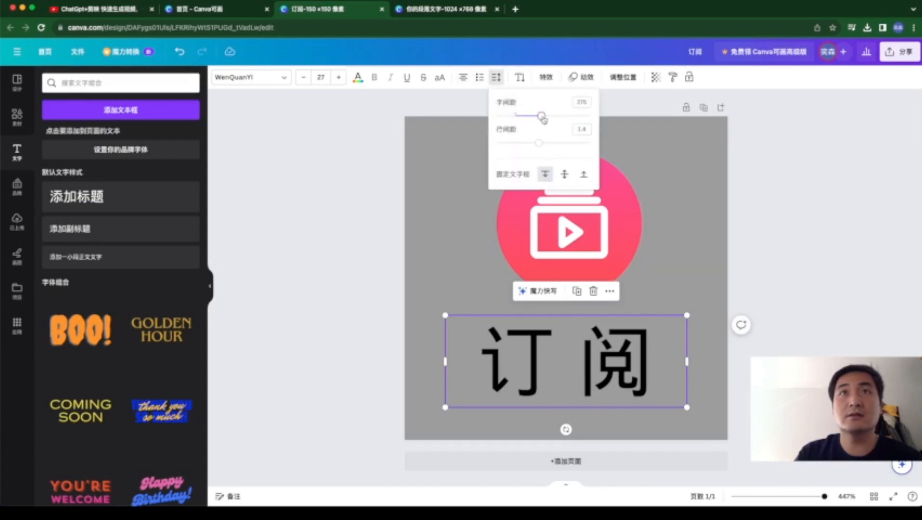
pyautogui.moveTo(542, 116); pyautogui.dragTo(550, 118)
pyautogui.click(653, 346)
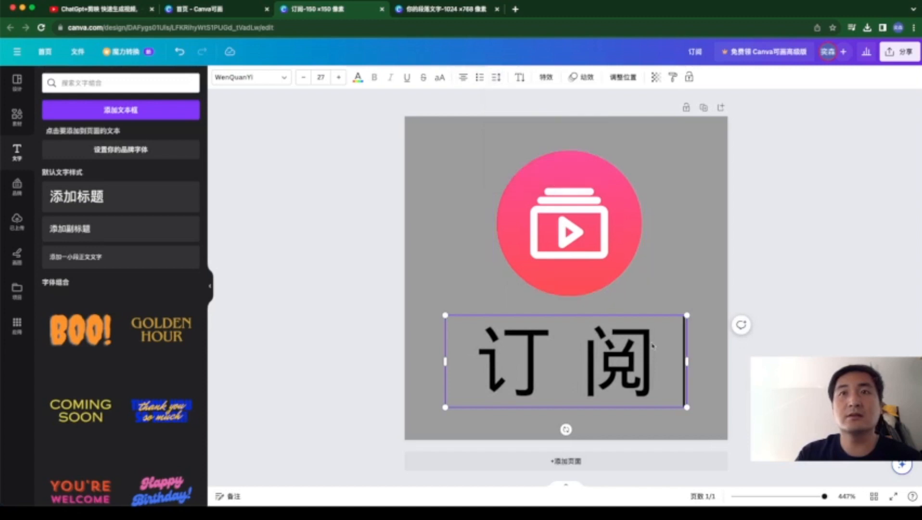
# Recolor the 订阅 text with the solid bright red default color and deselect it.
pyautogui.moveTo(655, 353); pyautogui.dragTo(479, 353)
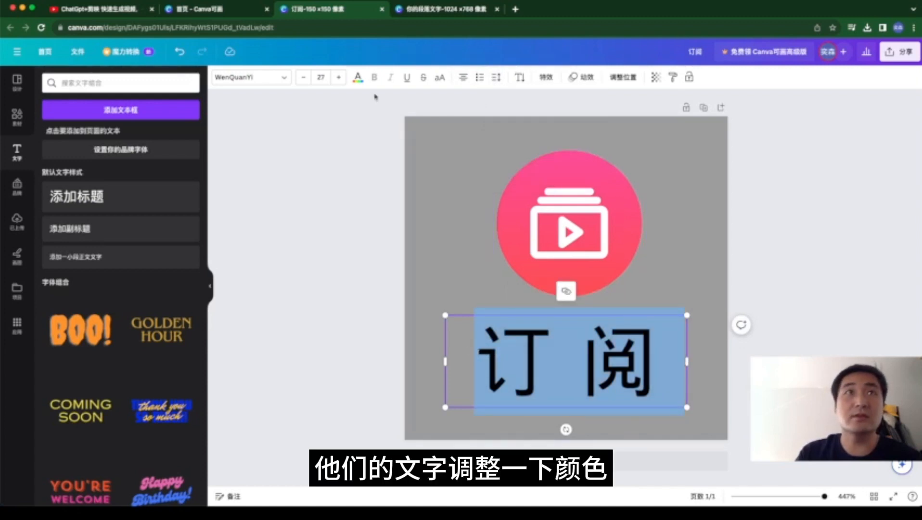
pyautogui.click(357, 77)
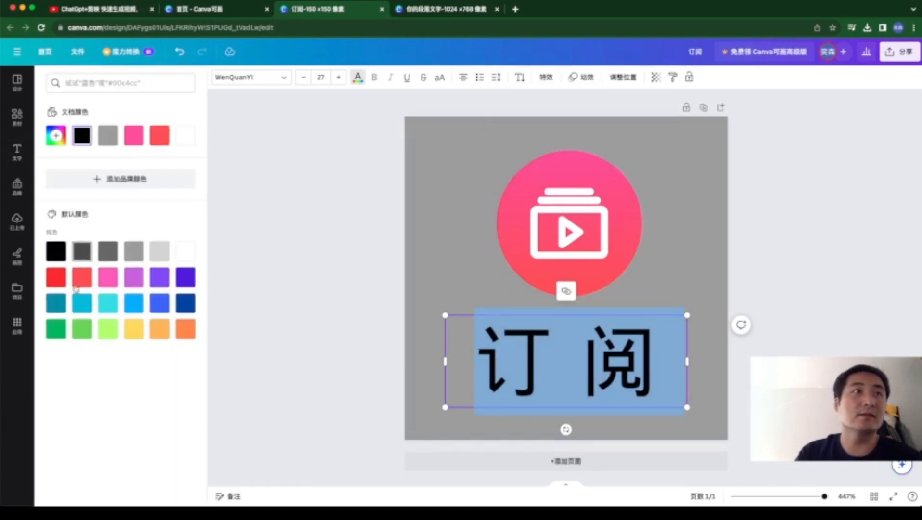
pyautogui.click(56, 278)
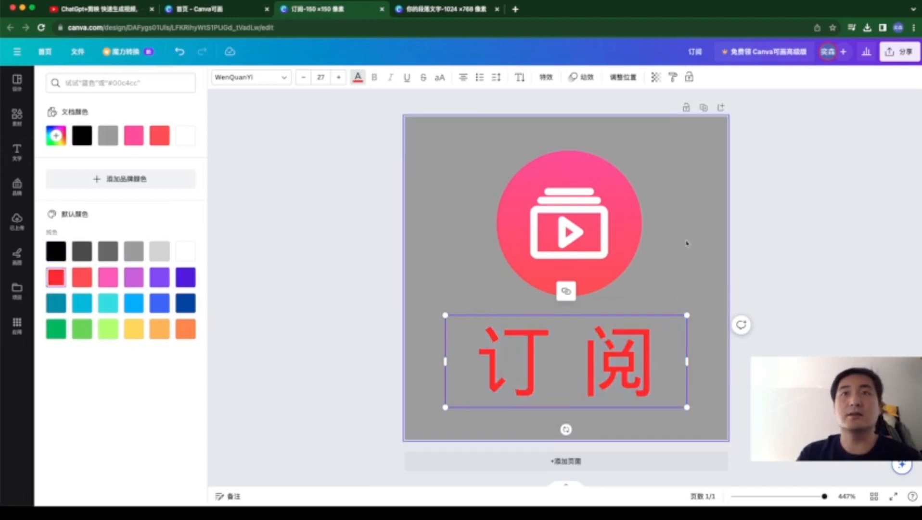
pyautogui.click(736, 373)
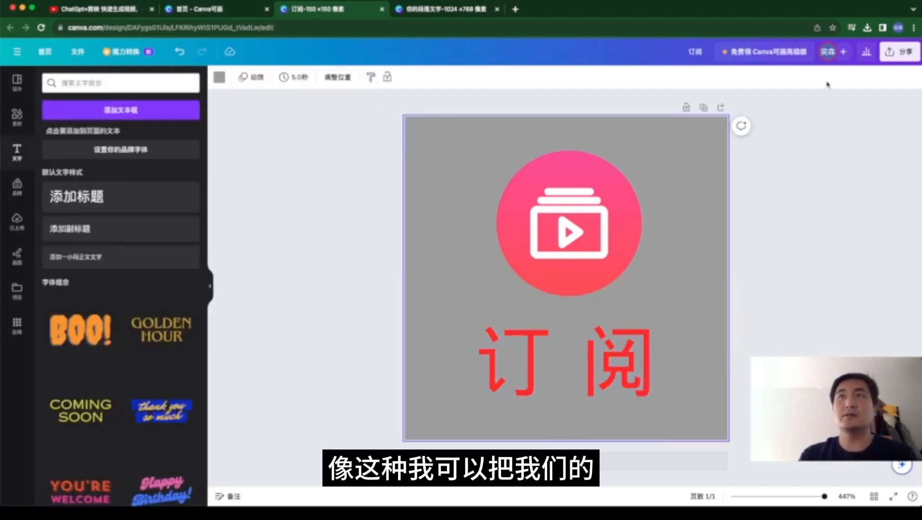
# Download the 订阅 icon design as a PNG at 150 × 150 px.
pyautogui.click(77, 52)
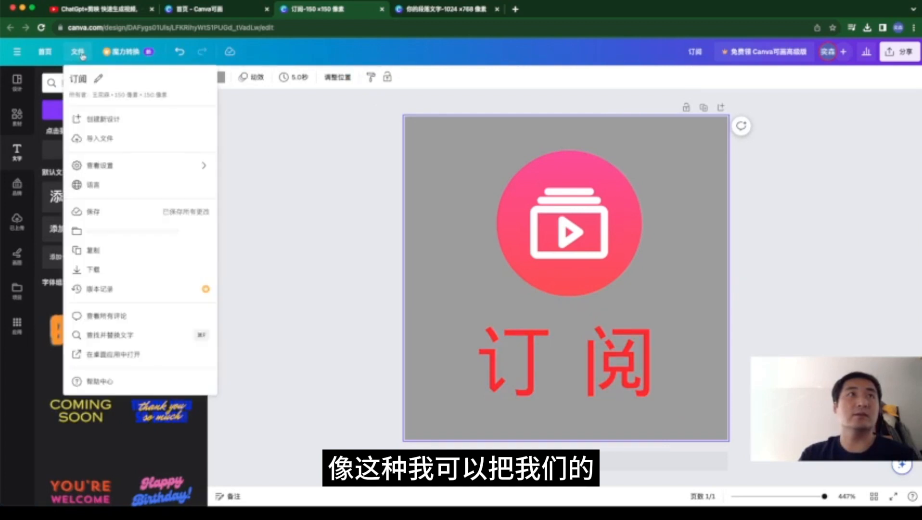
pyautogui.click(110, 271)
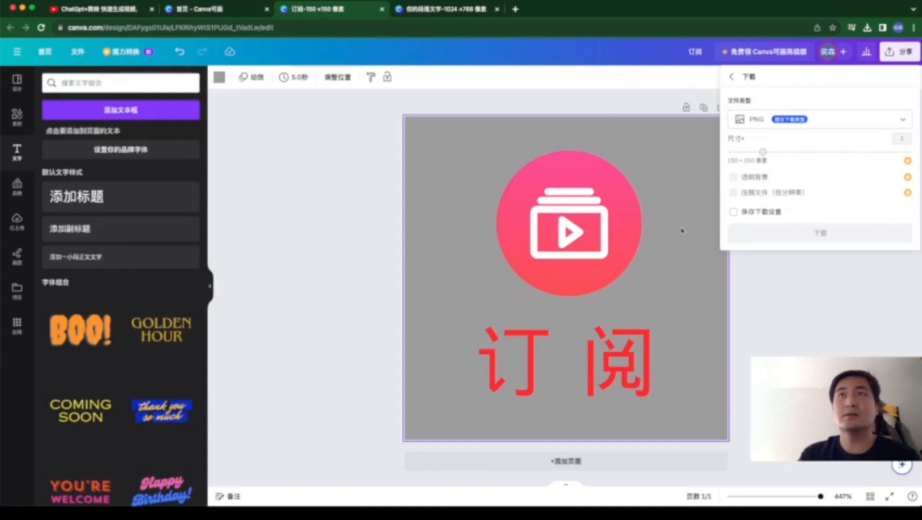
pyautogui.click(799, 228)
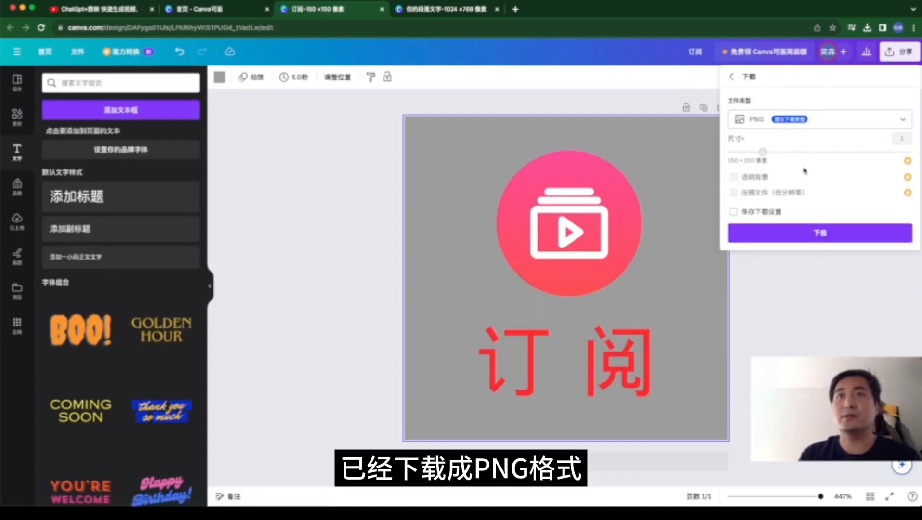
pyautogui.click(805, 233)
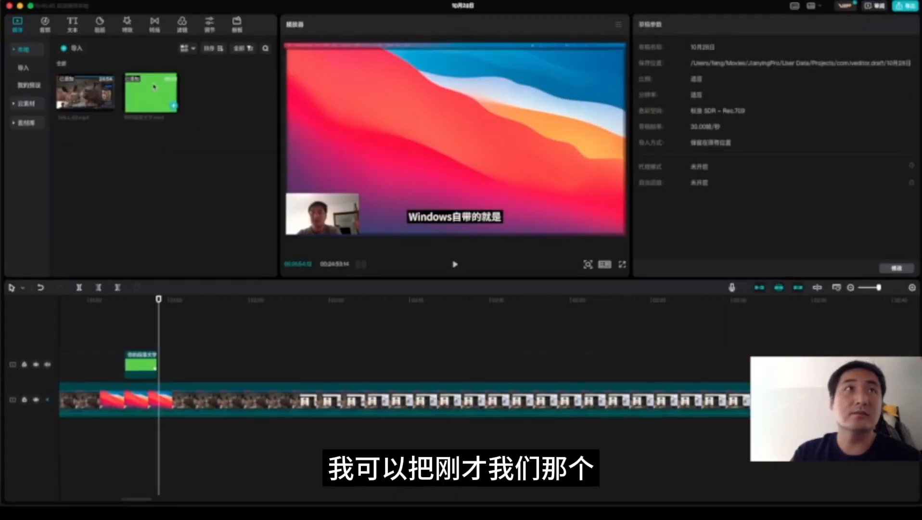
# Switch to JianyingPro and delete the old green-screen subscribe clip from the project media and timeline.
pyautogui.click(154, 86)
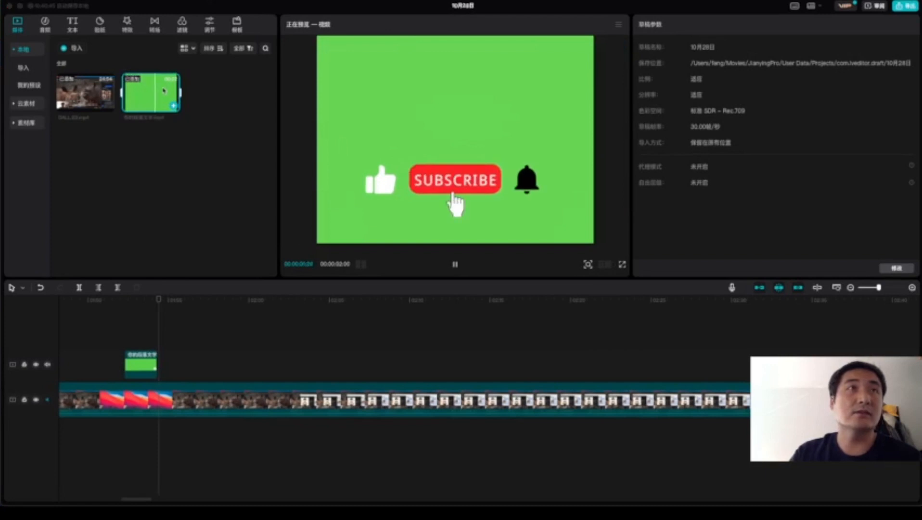
pyautogui.rightClick(164, 90)
pyautogui.click(175, 111)
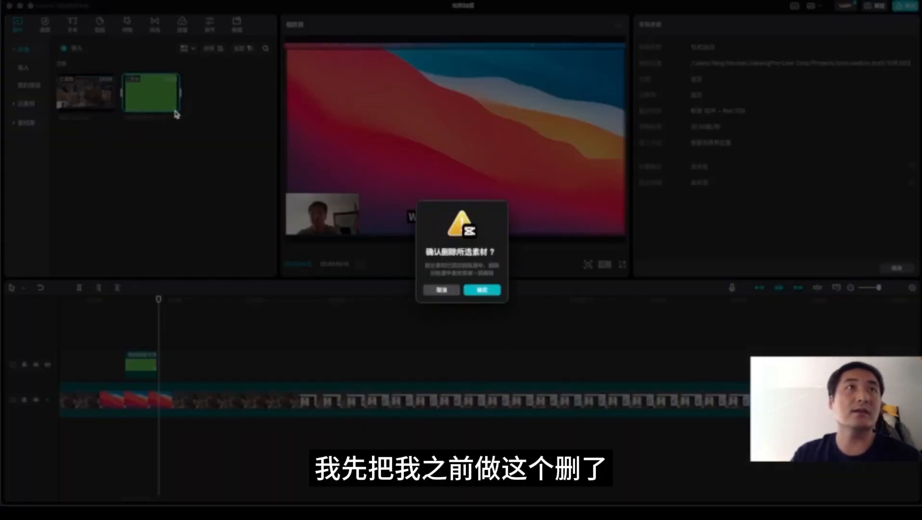
pyautogui.click(483, 289)
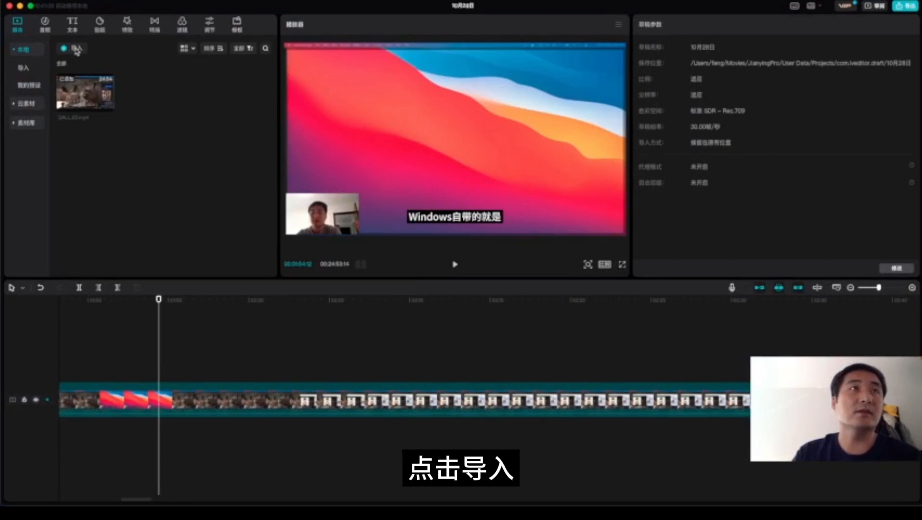
# Import 你的段落文字 (1).mp4 from the downloads folder into the project media.
pyautogui.click(76, 49)
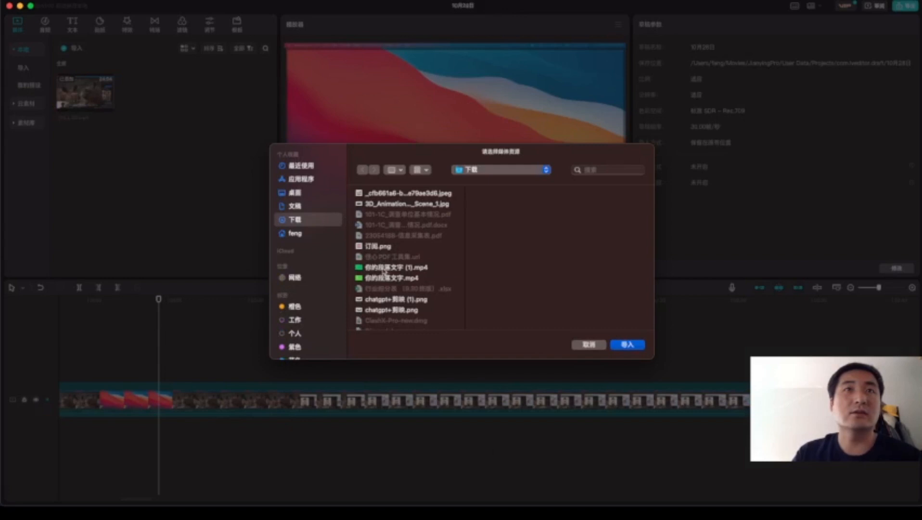
pyautogui.click(384, 268)
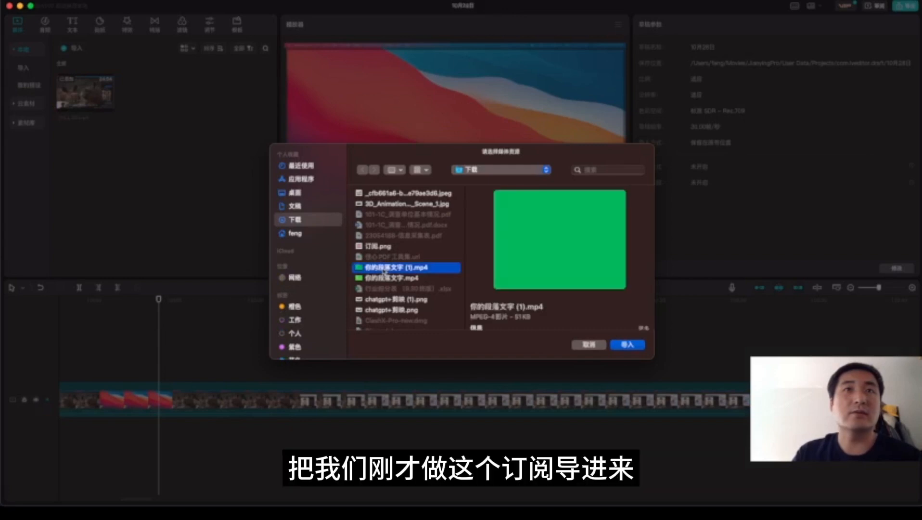
pyautogui.click(628, 344)
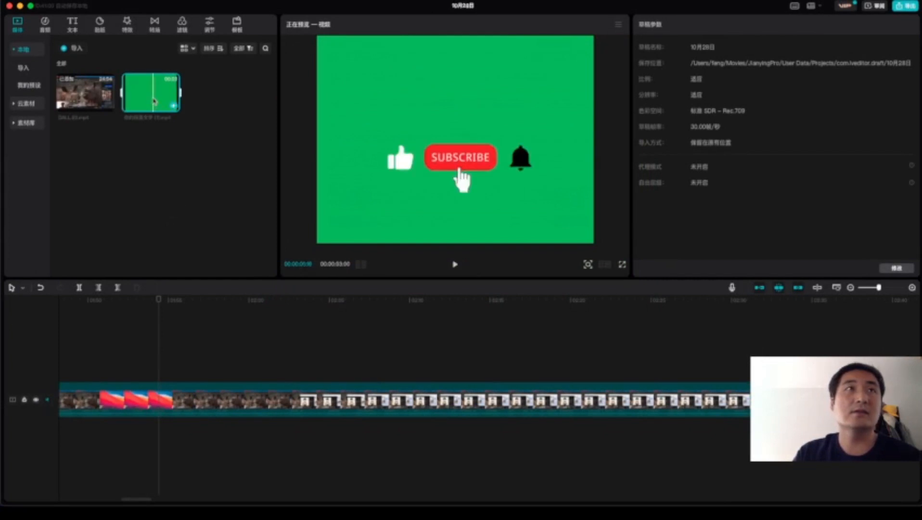
# Preview the imported green-screen subscribe clip in the player.
pyautogui.click(454, 265)
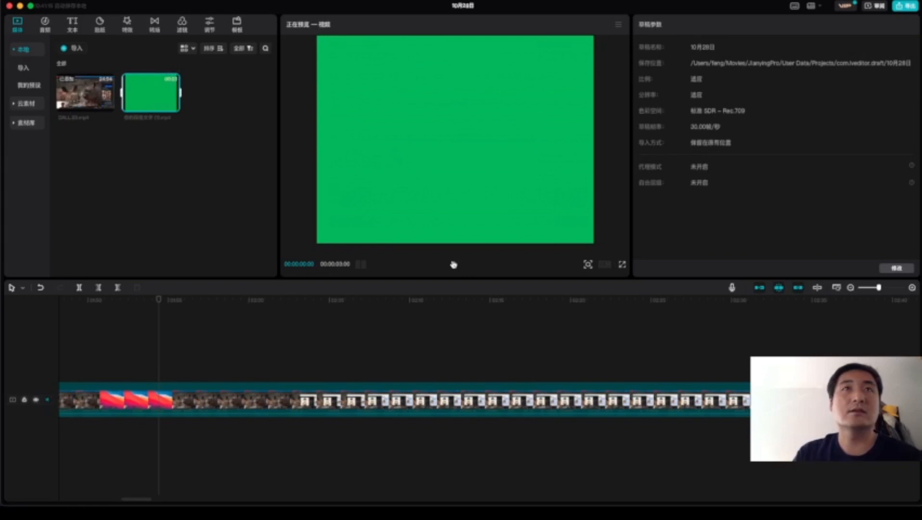
pyautogui.click(454, 265)
pyautogui.click(456, 265)
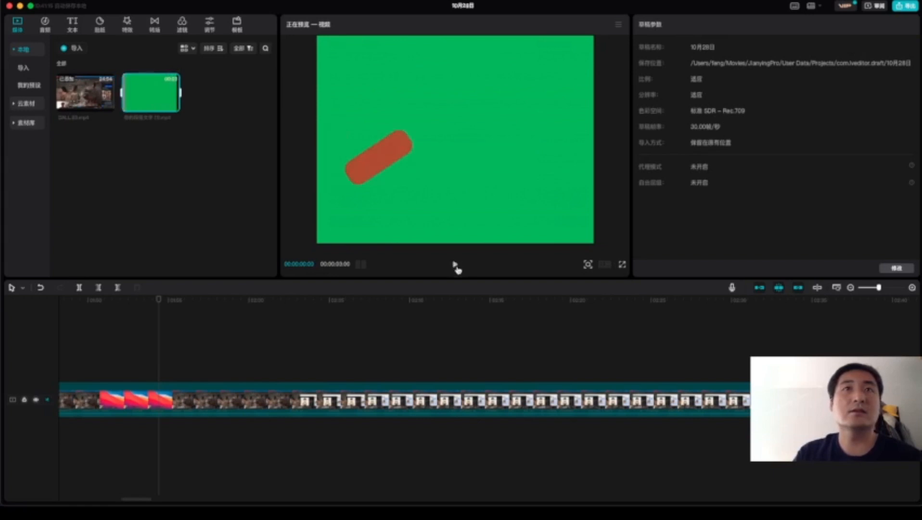
pyautogui.click(456, 265)
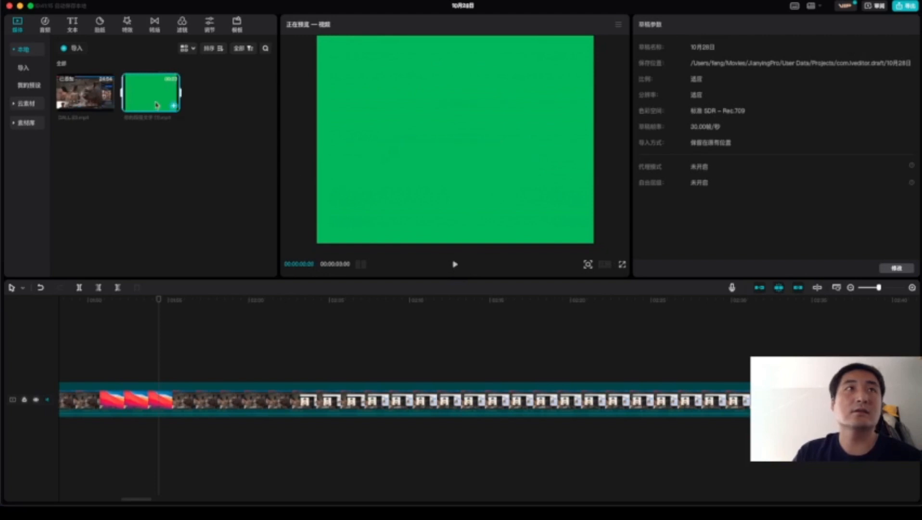
# Place the imported subscribe clip on a track above the main video, starting at about 1:52.
pyautogui.click(156, 302)
pyautogui.moveTo(154, 303); pyautogui.dragTo(120, 308)
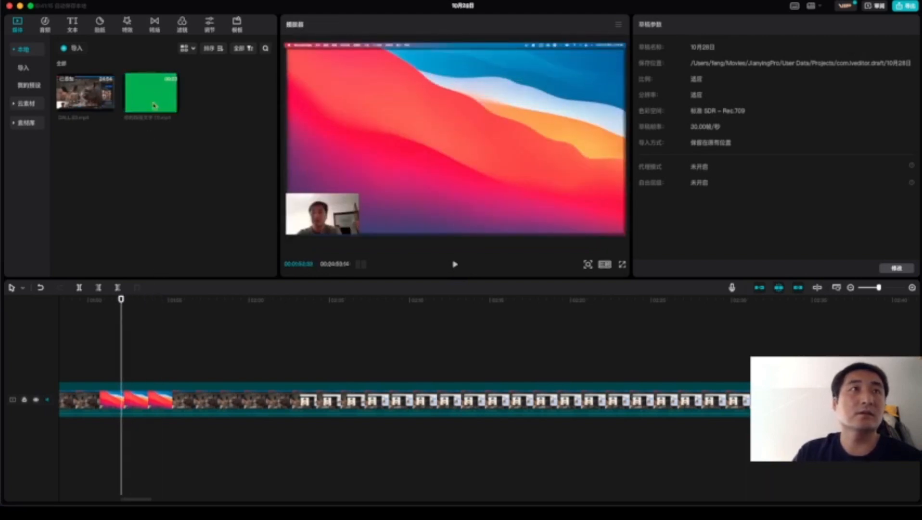
pyautogui.moveTo(152, 97); pyautogui.dragTo(123, 370)
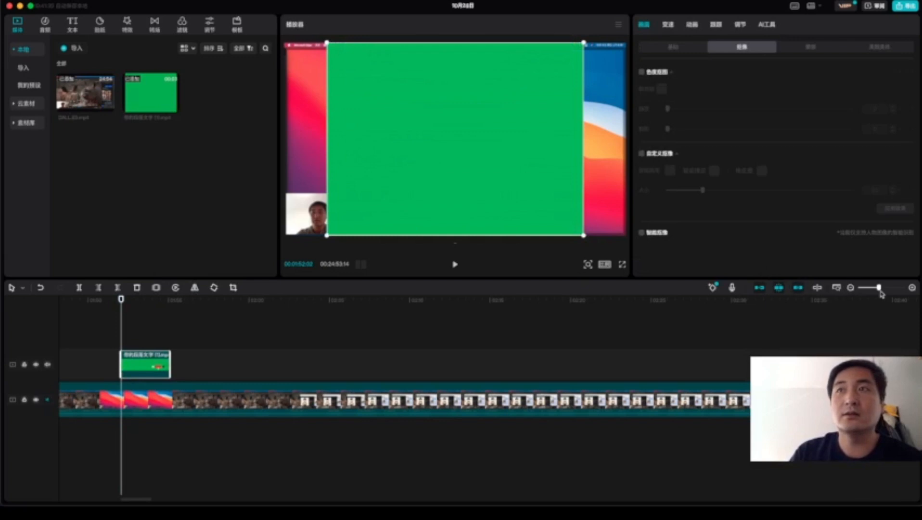
pyautogui.moveTo(879, 288); pyautogui.dragTo(880, 288)
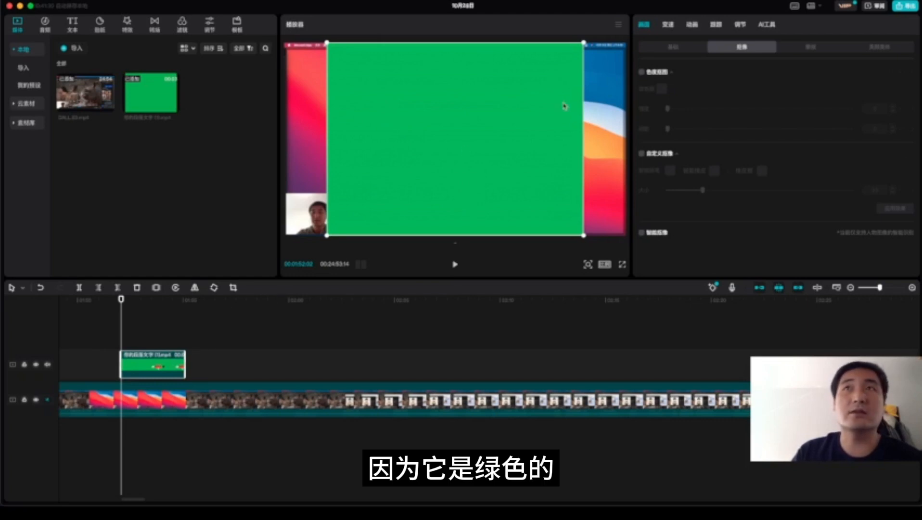
# Enable chroma key (色度抠图) on the subscribe clip and sample its green background as the key color.
pyautogui.click(664, 48)
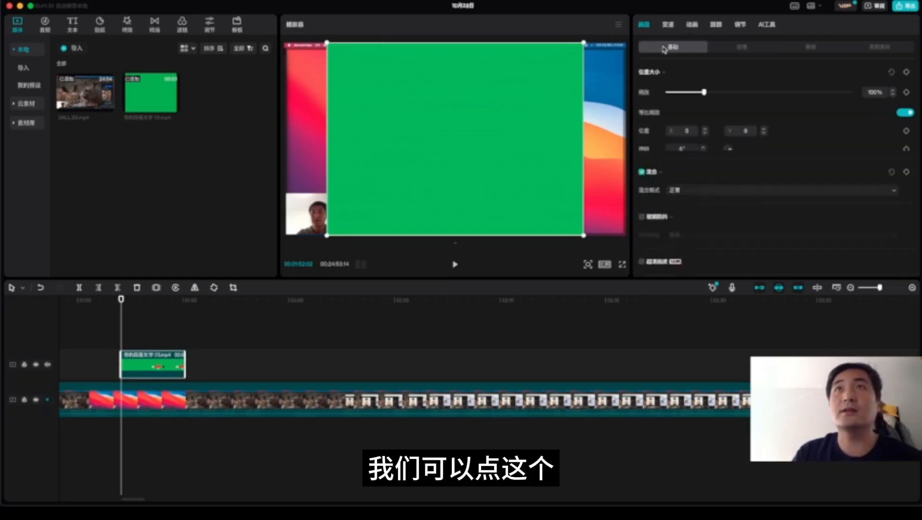
pyautogui.click(742, 47)
pyautogui.click(643, 72)
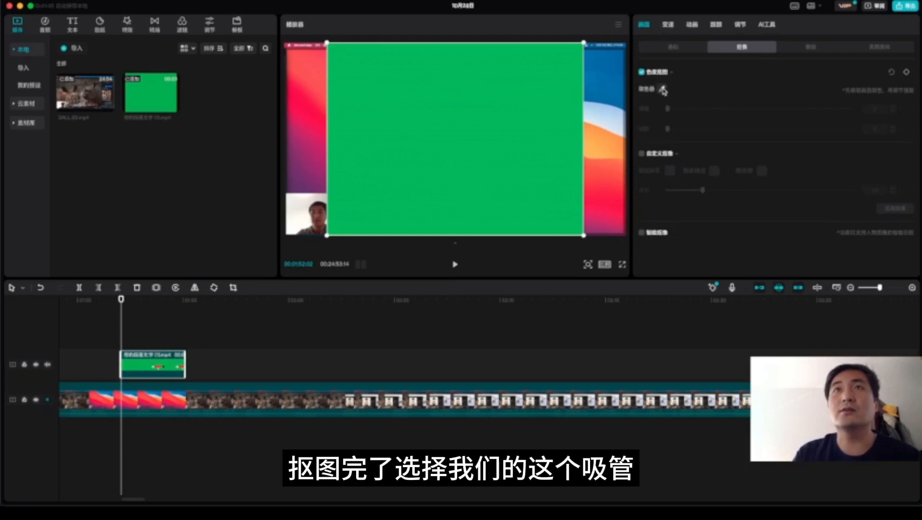
pyautogui.click(663, 89)
pyautogui.click(474, 99)
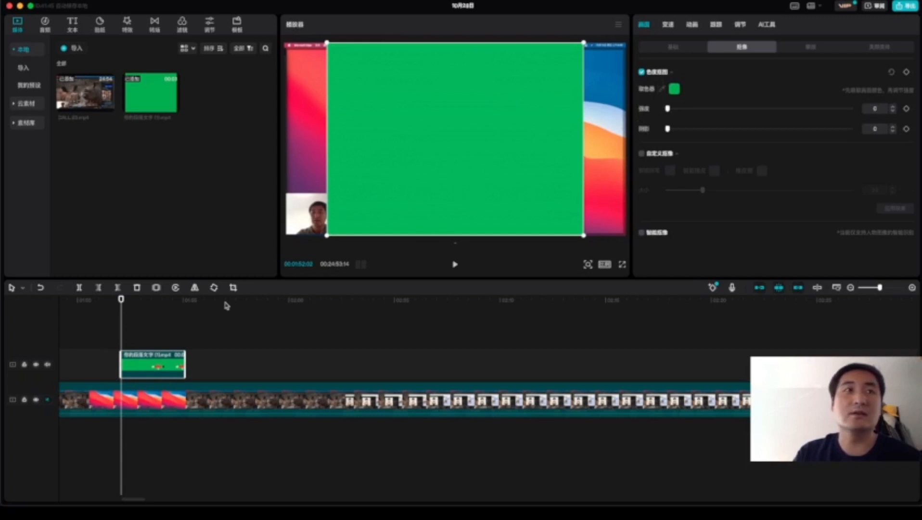
# Set the chroma key strength (强度) to 43 on a frame where the subscribe graphics are showing.
pyautogui.moveTo(121, 301); pyautogui.dragTo(158, 310)
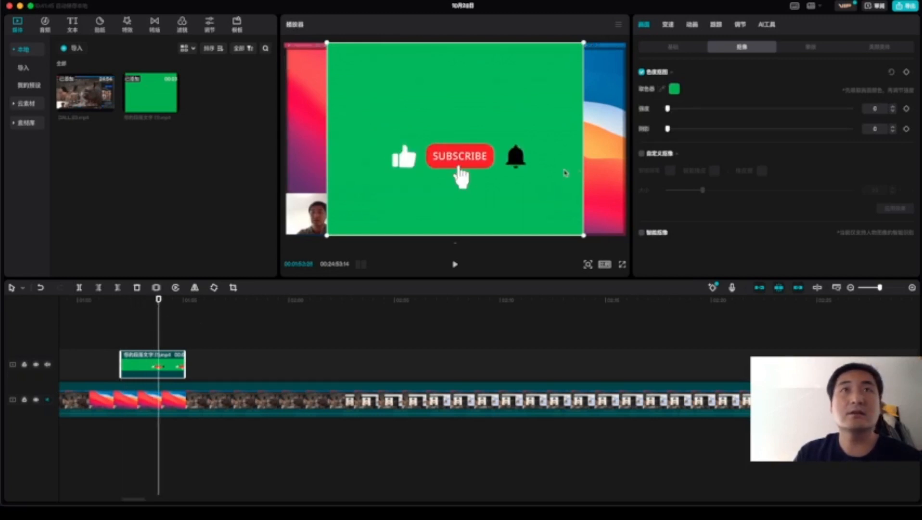
pyautogui.moveTo(668, 109); pyautogui.dragTo(741, 109)
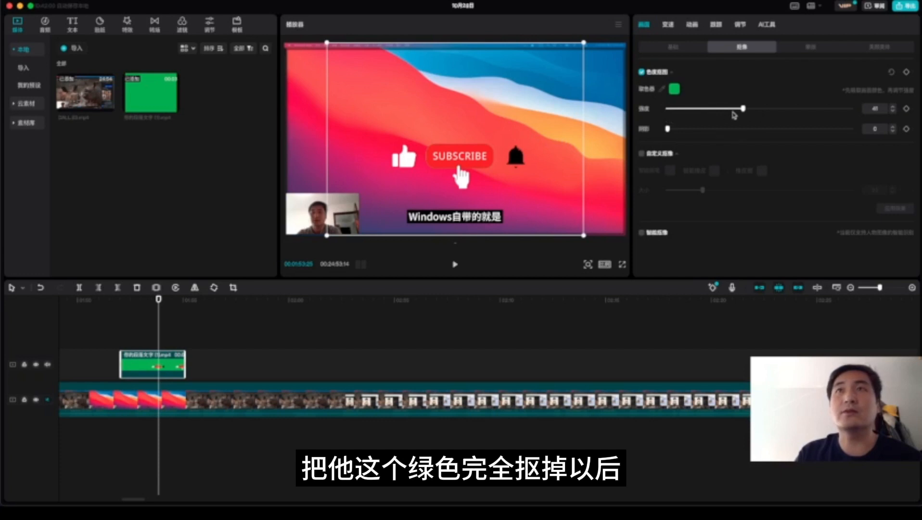
pyautogui.moveTo(744, 109); pyautogui.dragTo(746, 111)
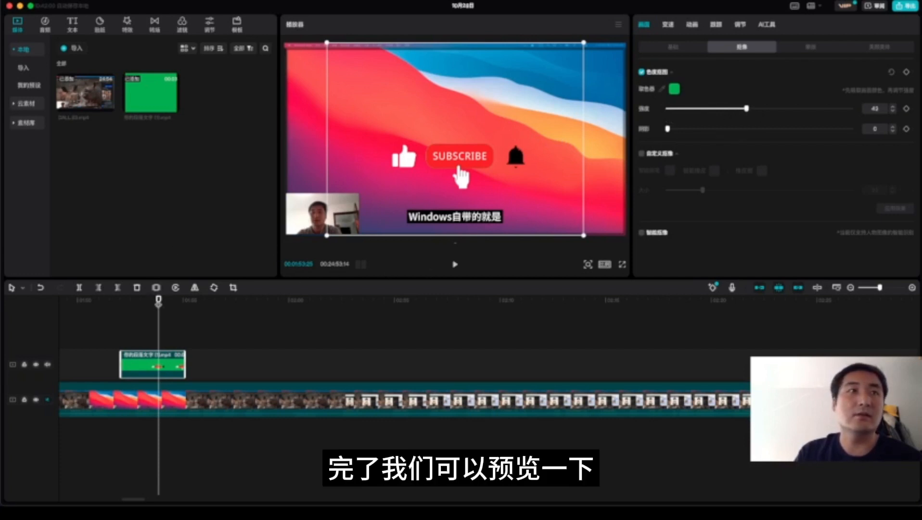
# Play the timeline from the start of the subscribe clip twice to check the keyed animation over the main video.
pyautogui.moveTo(159, 300); pyautogui.dragTo(120, 302)
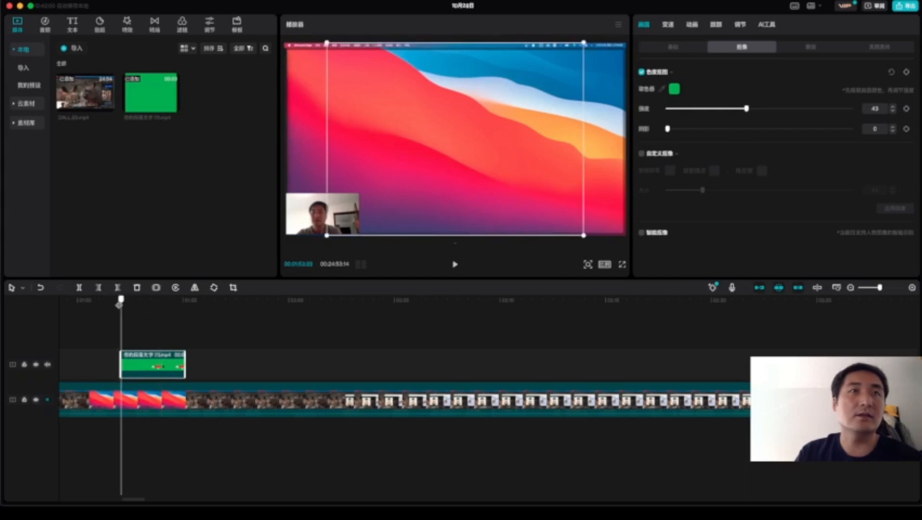
pyautogui.click(455, 264)
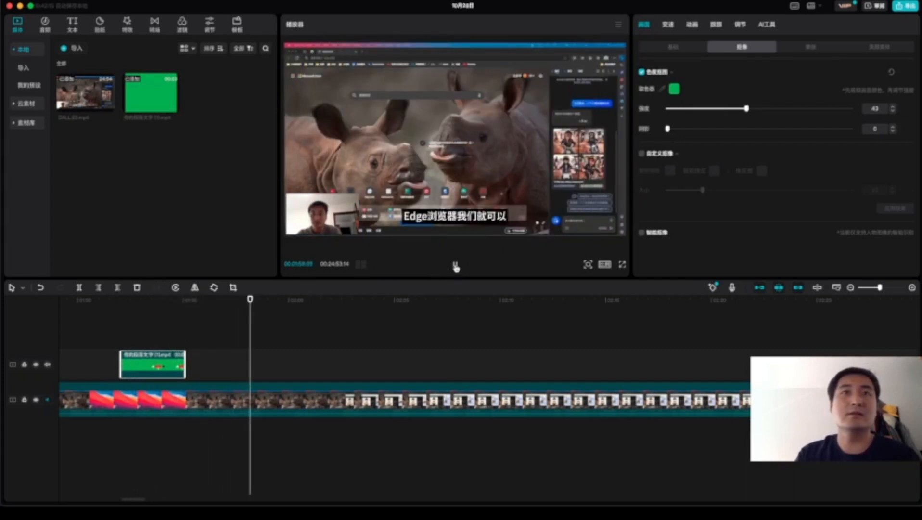
pyautogui.click(455, 268)
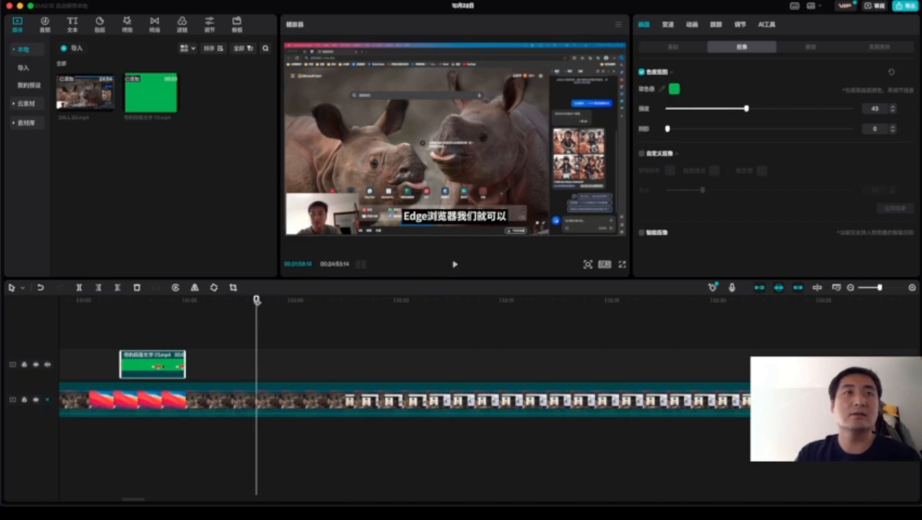
pyautogui.moveTo(257, 300); pyautogui.dragTo(124, 303)
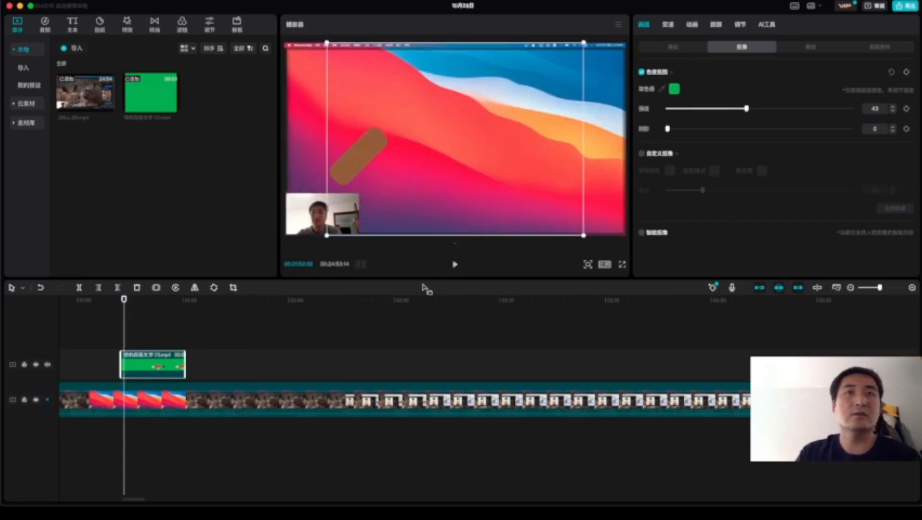
pyautogui.click(455, 264)
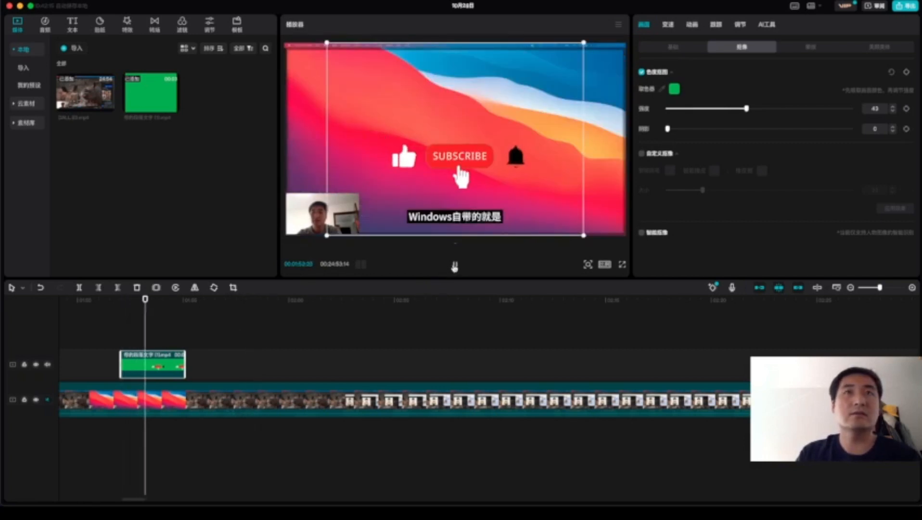
pyautogui.click(456, 265)
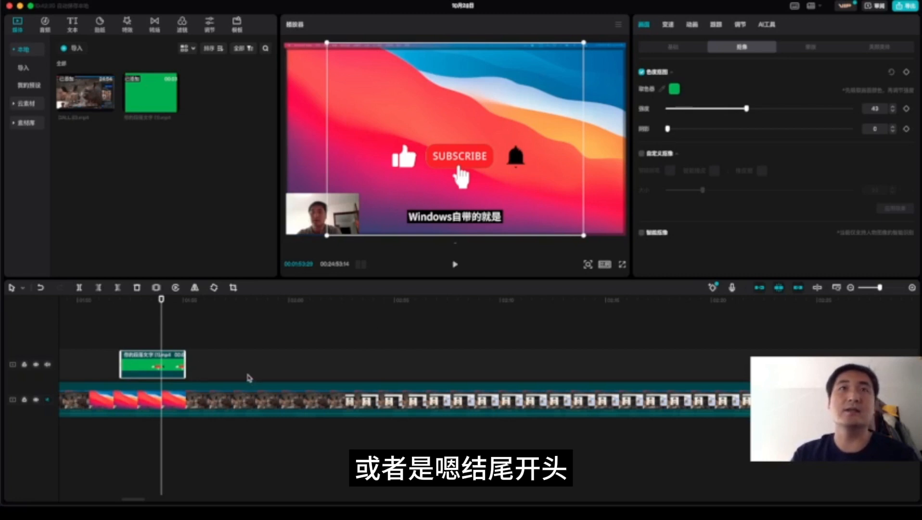
pyautogui.hscroll(-10, 208, 372)
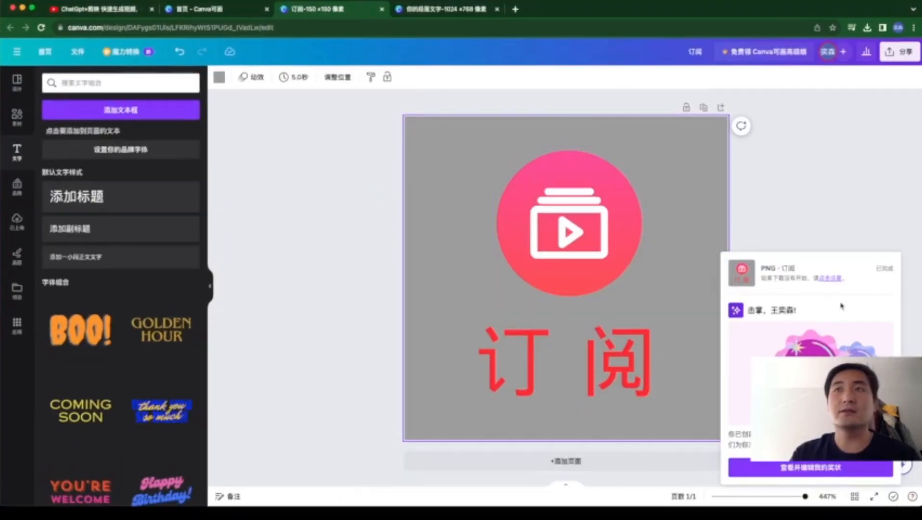
# Switch to YouTube, enter YouTube Studio and open the branding (品牌) settings of the channel customization.
pyautogui.click(841, 164)
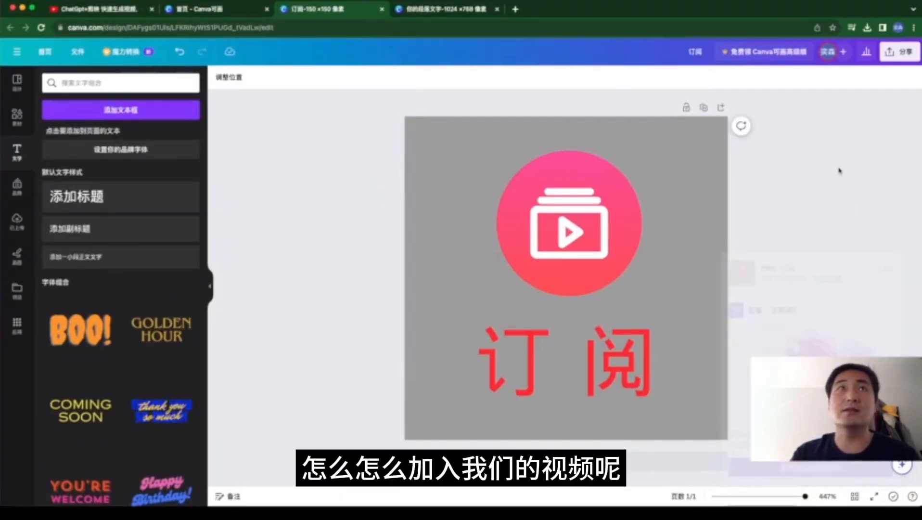
pyautogui.click(90, 12)
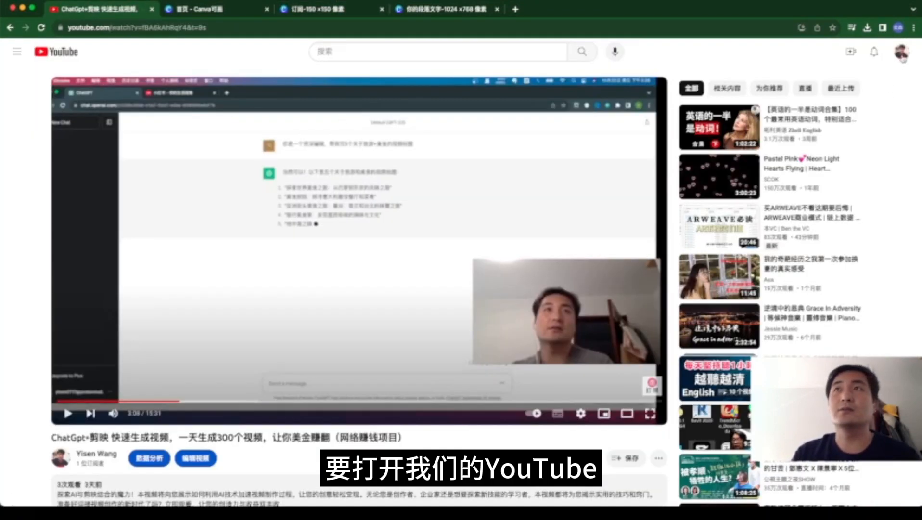
pyautogui.click(902, 53)
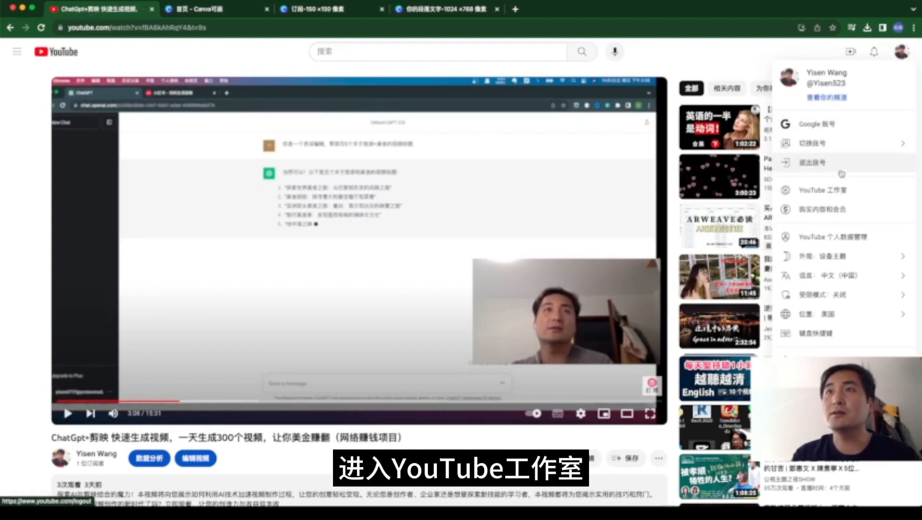
pyautogui.click(841, 191)
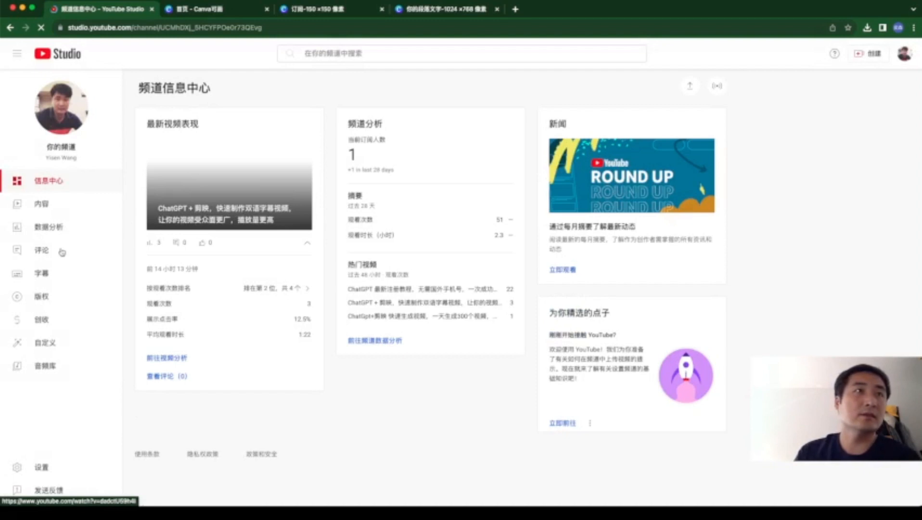
pyautogui.click(52, 346)
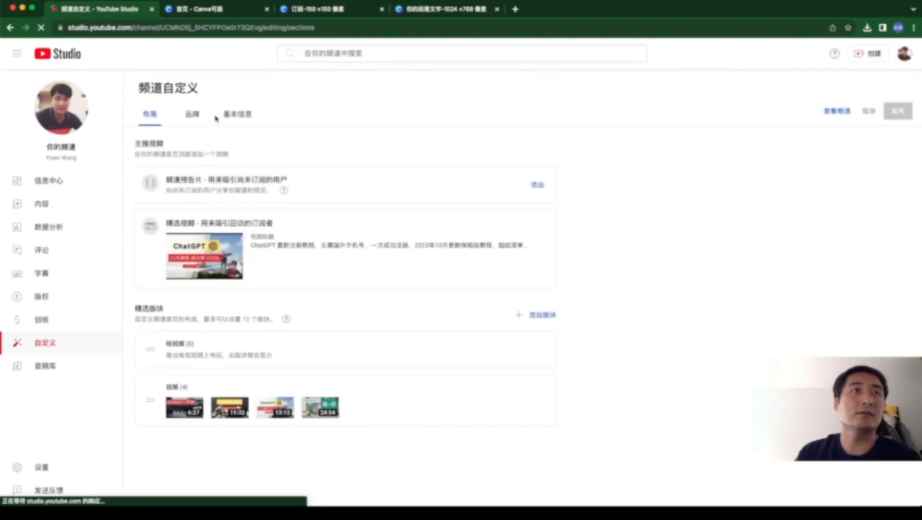
pyautogui.click(192, 115)
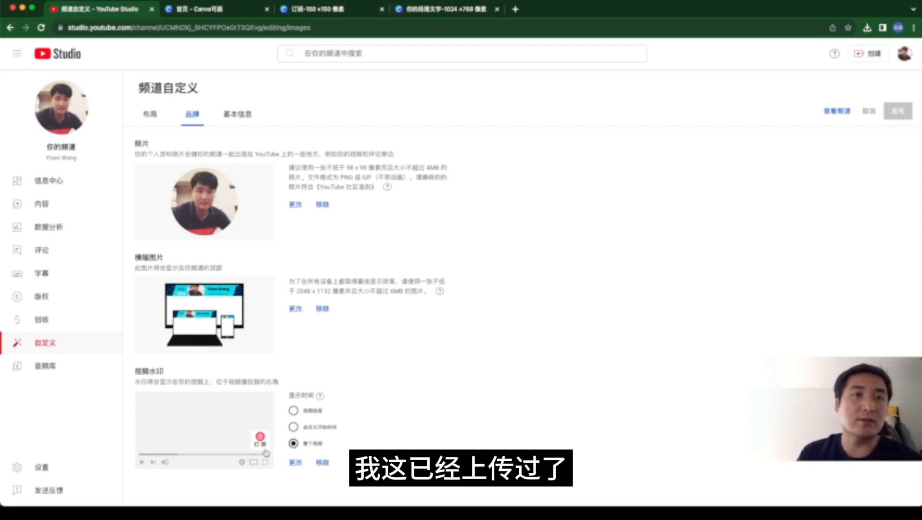
# Replace the channel's video watermark with 订阅.png, keeping the full image area, and open the channel's layout (布局) settings.
pyautogui.click(295, 462)
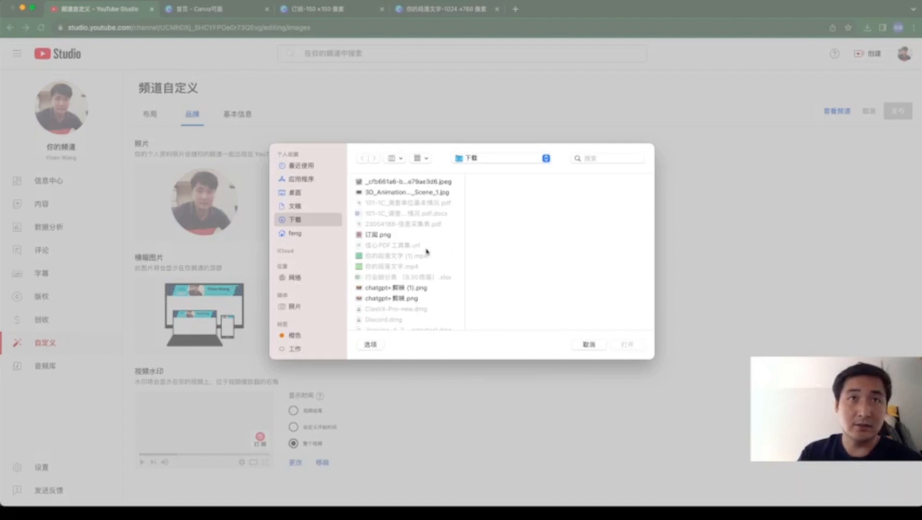
pyautogui.click(375, 236)
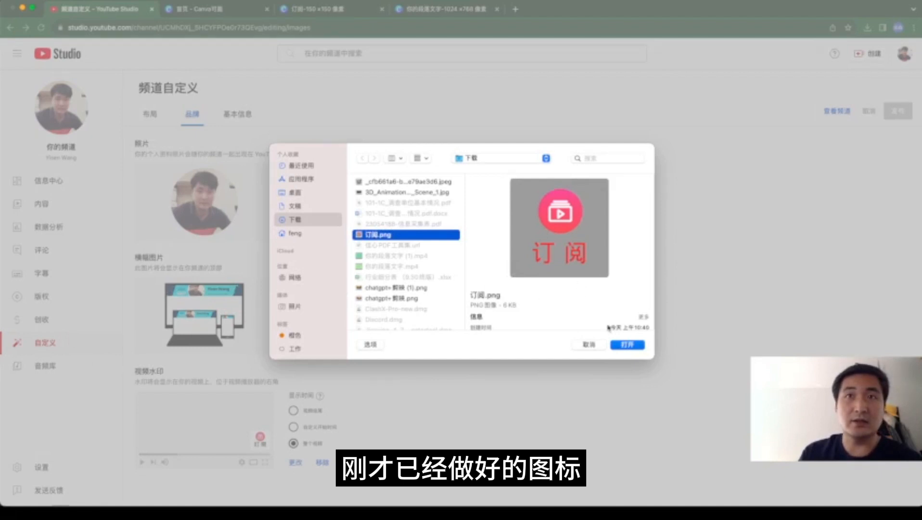
pyautogui.click(628, 345)
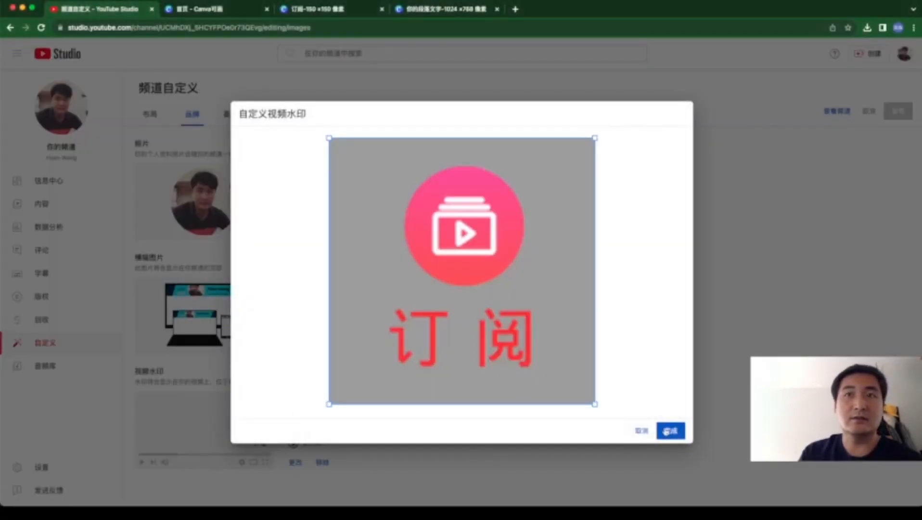
pyautogui.click(667, 432)
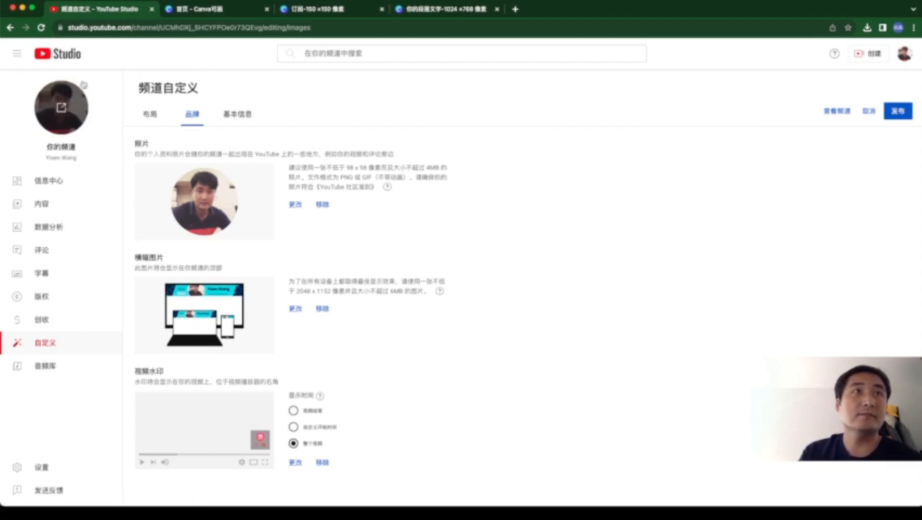
pyautogui.click(150, 114)
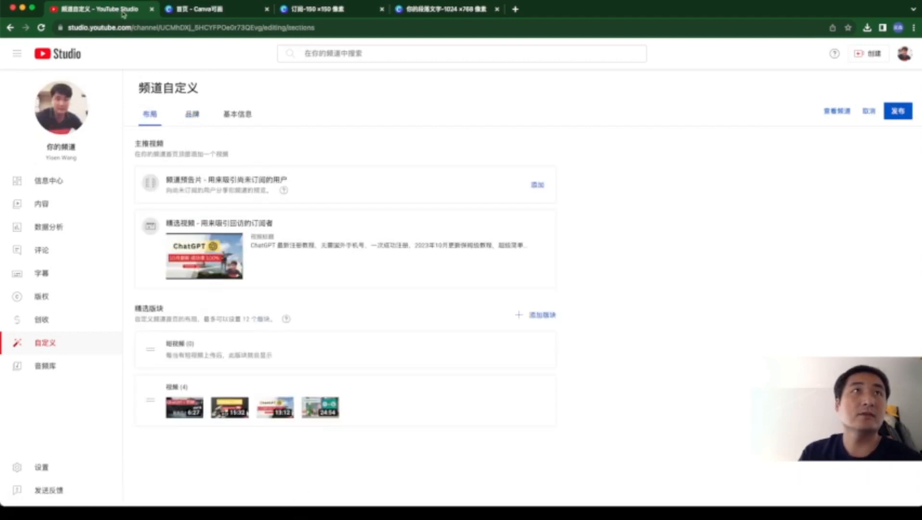